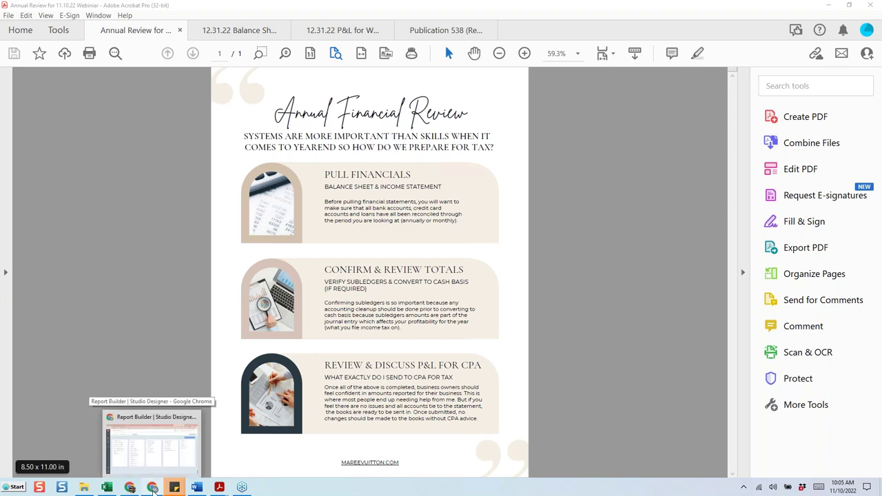
Step: Switch to Chrome, bring up Studio Designer's Close the Year page and dismiss the update notification
click(152, 487)
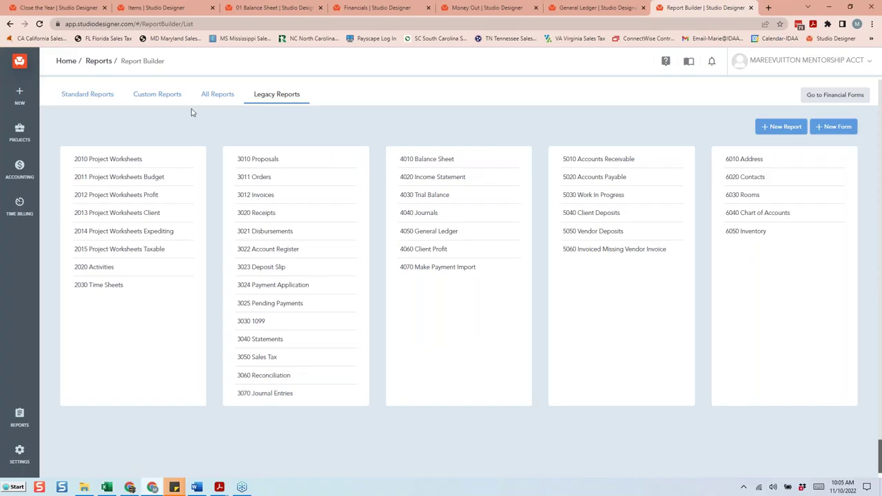
click(57, 9)
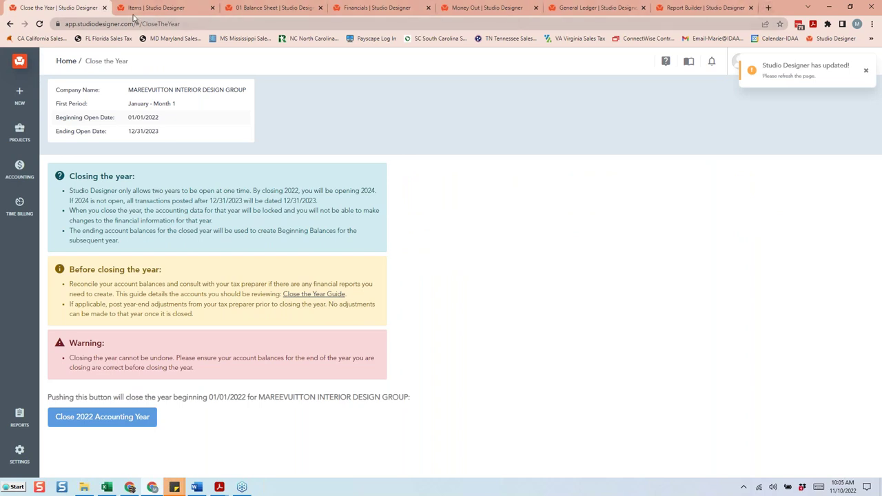
click(866, 70)
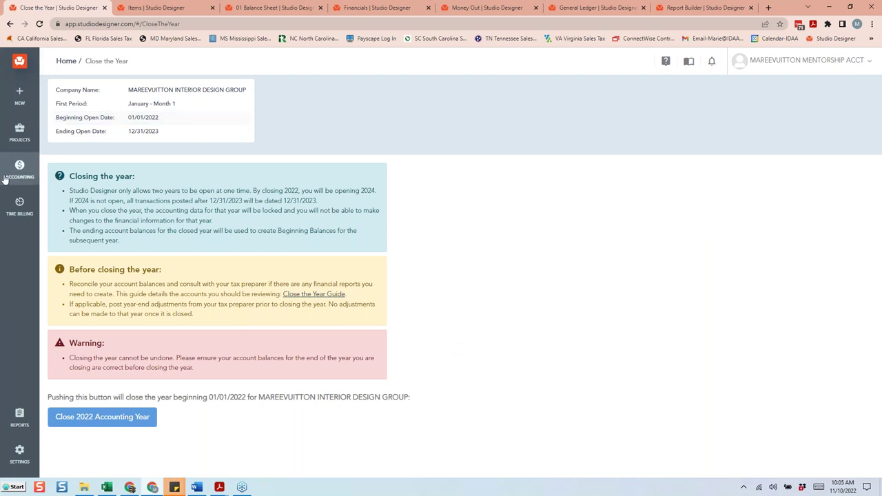
click(26, 181)
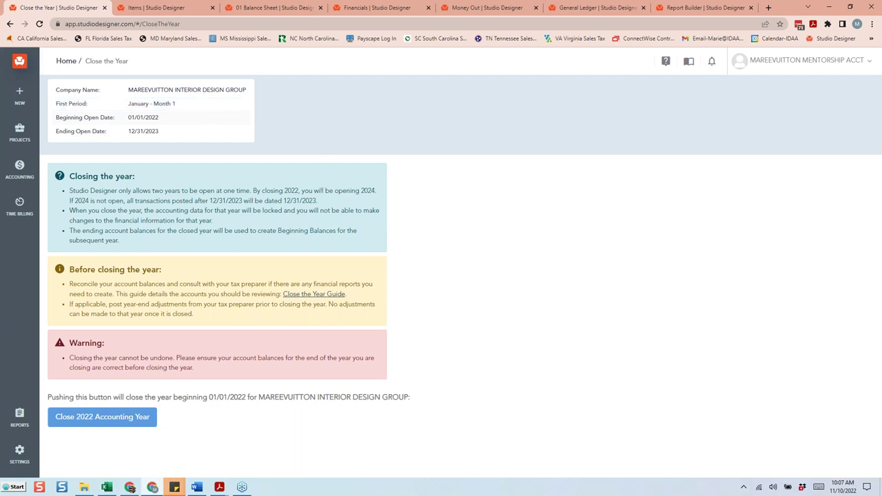
Step: Switch to Adobe Acrobat and view the 12.31.22 Balance Sheet PDF at 66.7% zoom
click(220, 488)
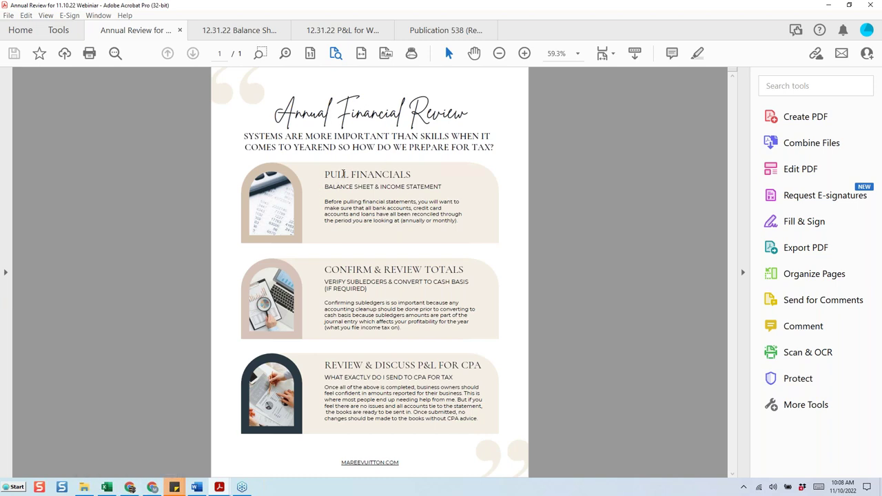
click(254, 33)
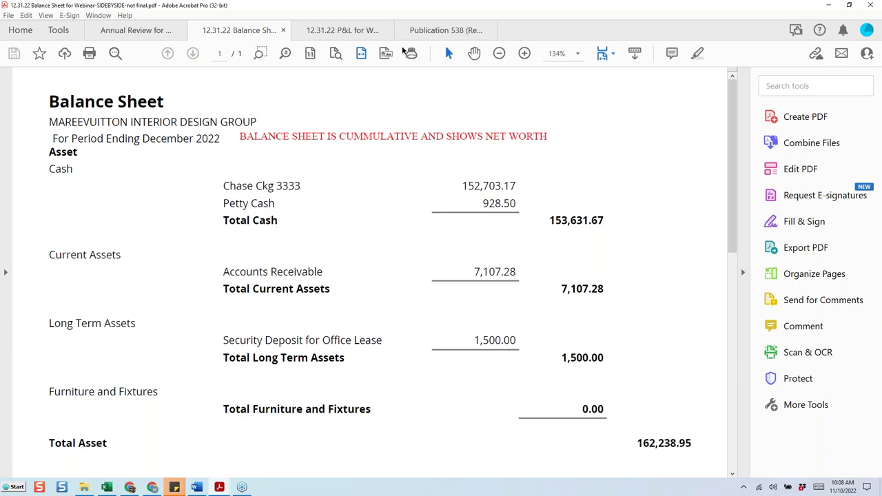
click(498, 56)
click(499, 55)
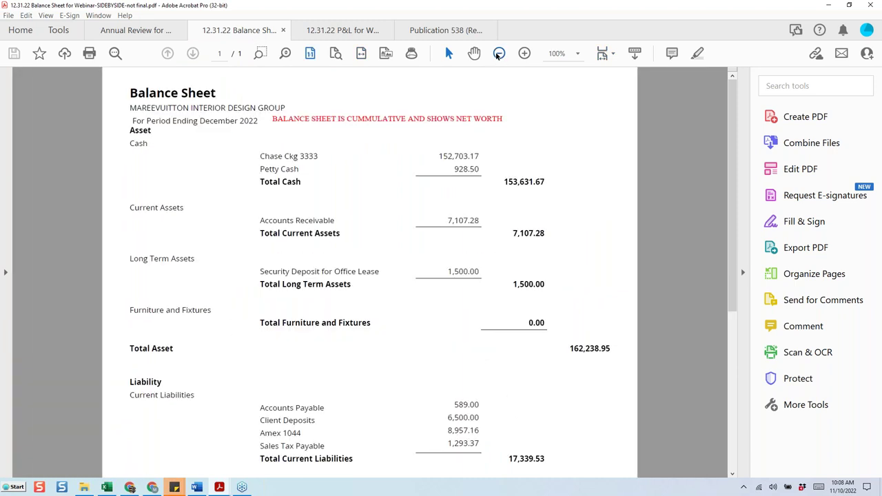
click(498, 55)
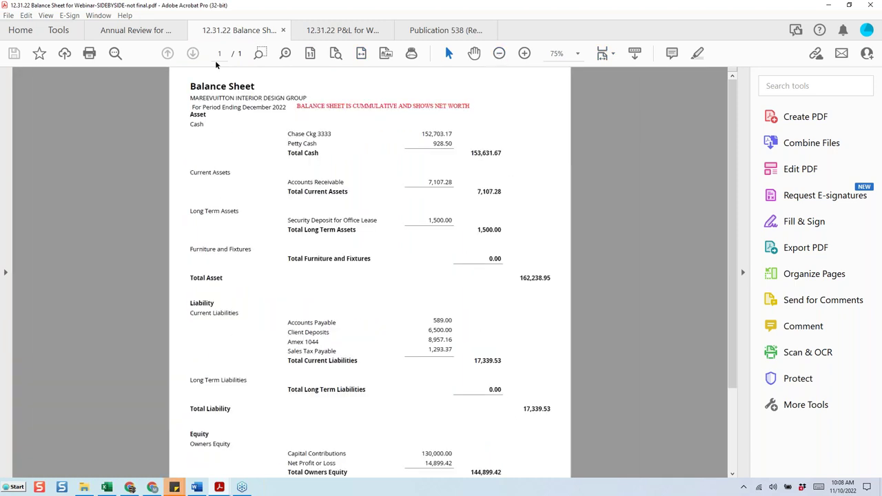
click(498, 55)
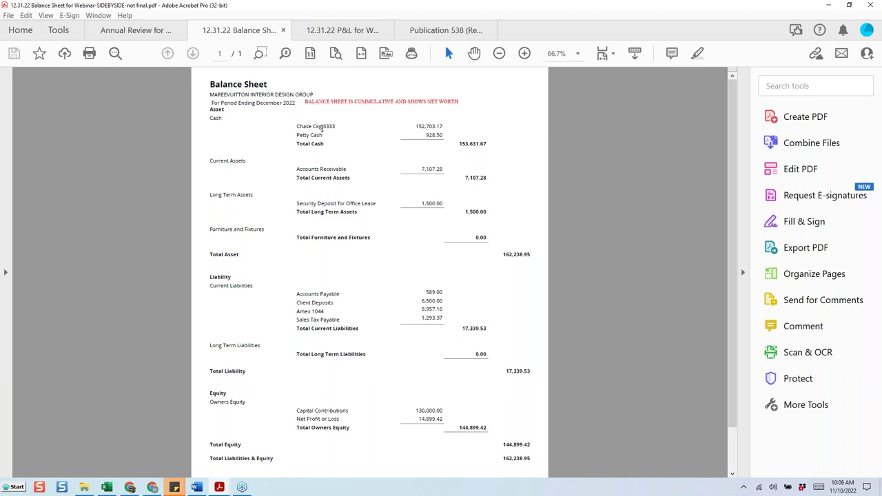
Step: View the 12.31.22 P&L PDF at 50% zoom to examine its income and expense sections
click(359, 31)
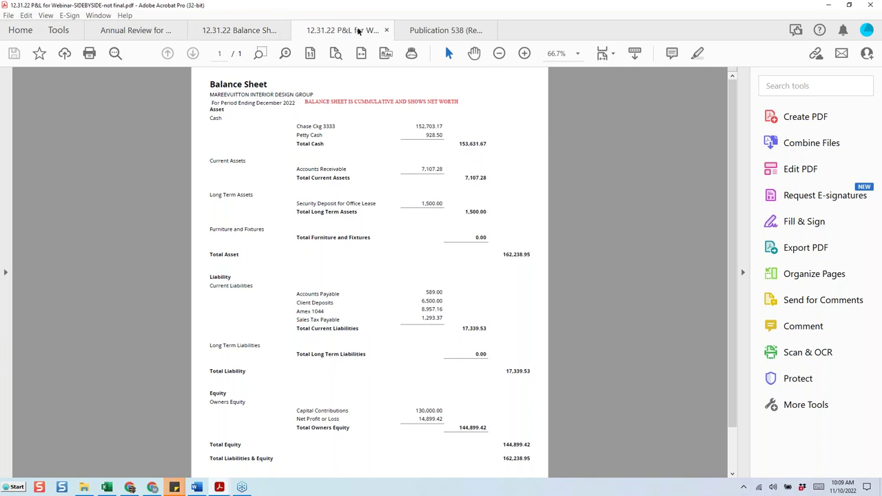
click(498, 53)
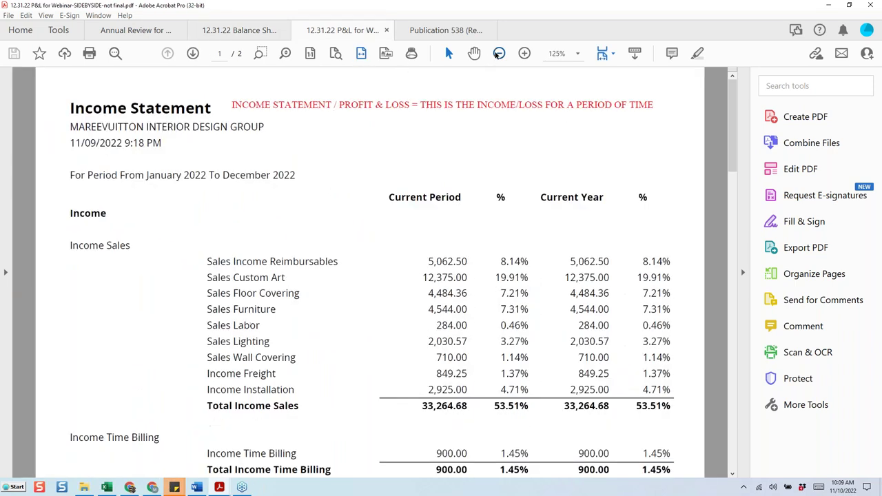
click(498, 54)
click(498, 54)
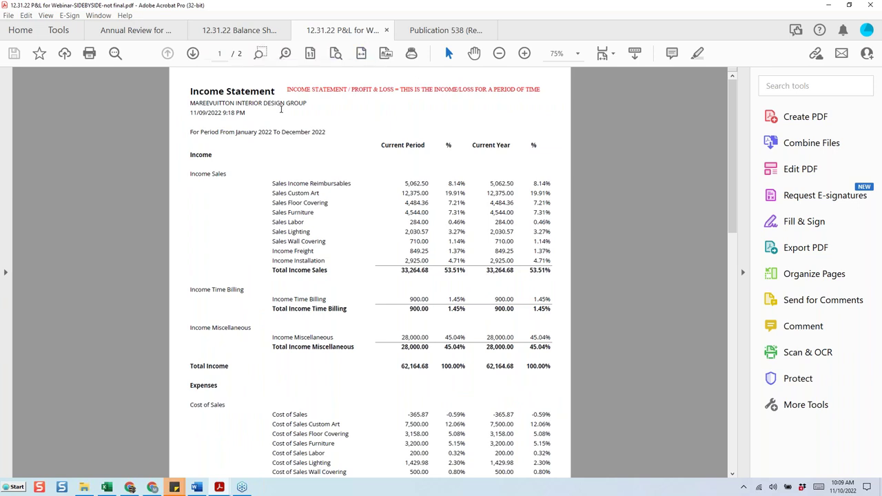
click(500, 54)
click(499, 54)
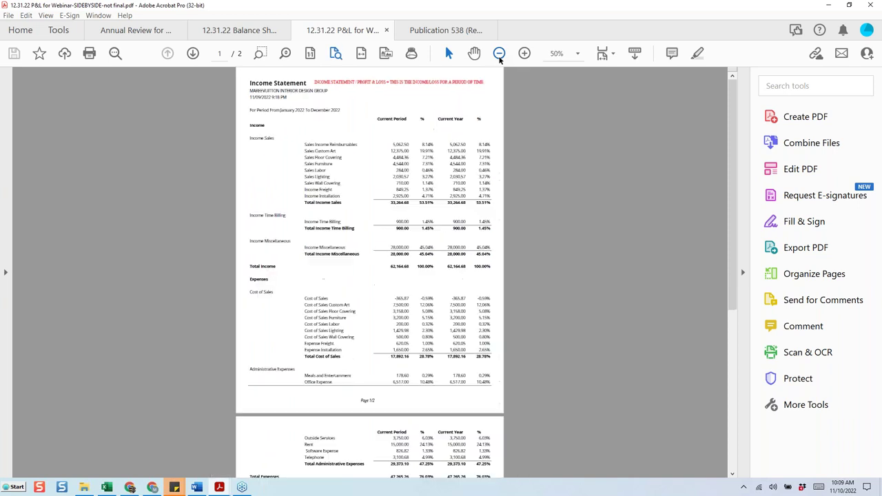
click(499, 53)
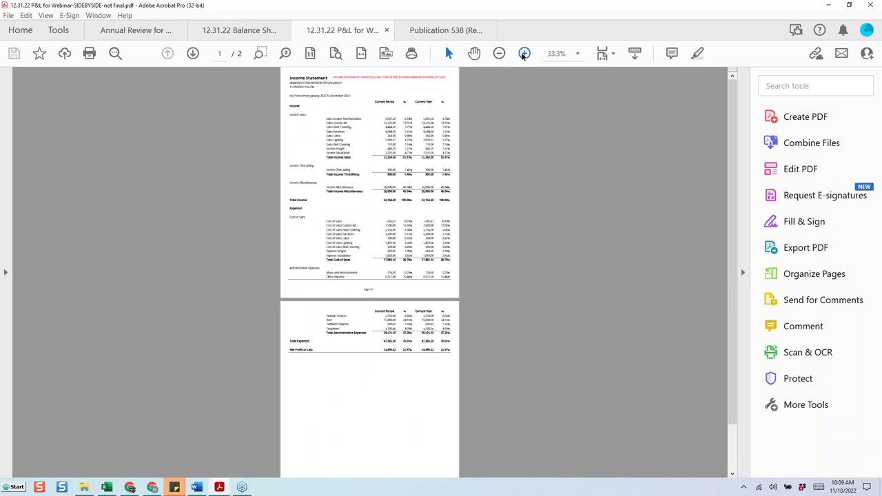
click(525, 53)
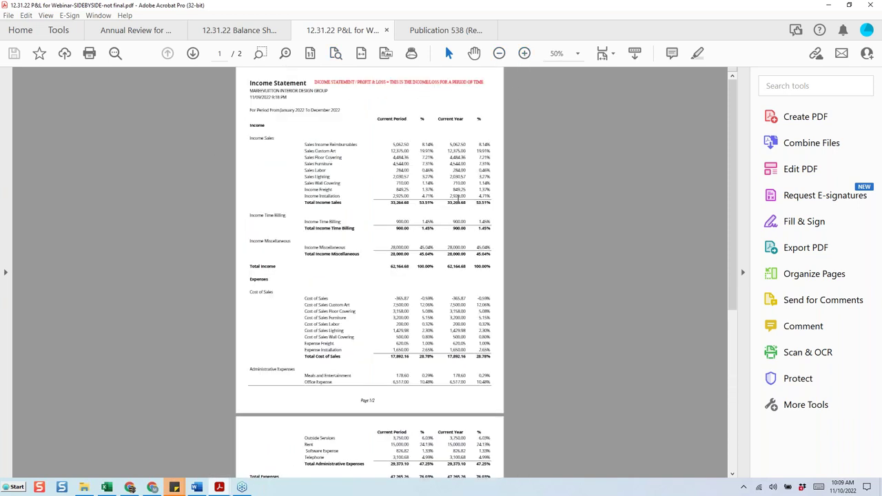
Step: Return to the 12.31.22 Balance Sheet PDF, then minimize Acrobat to get back to Studio Designer in Chrome
click(240, 32)
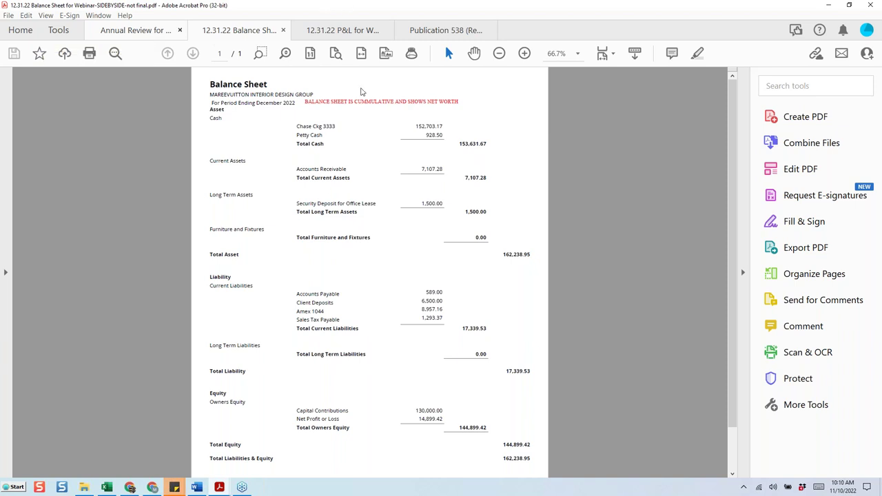
click(849, 5)
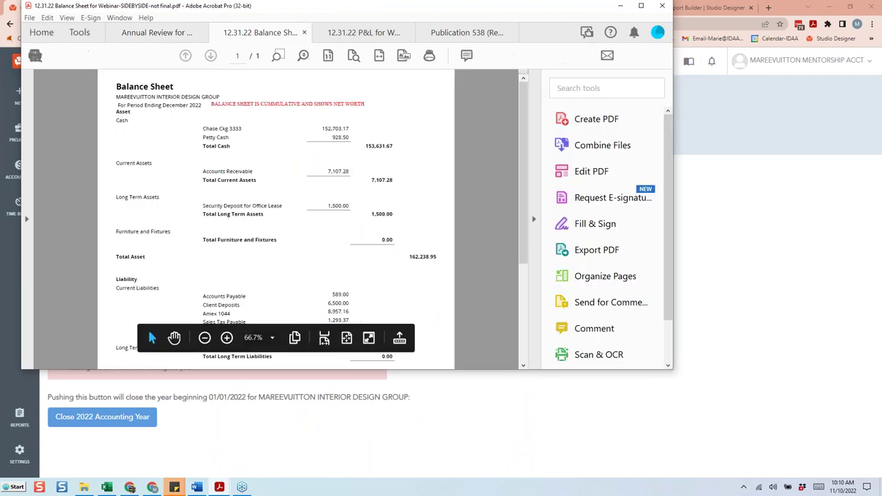
click(620, 5)
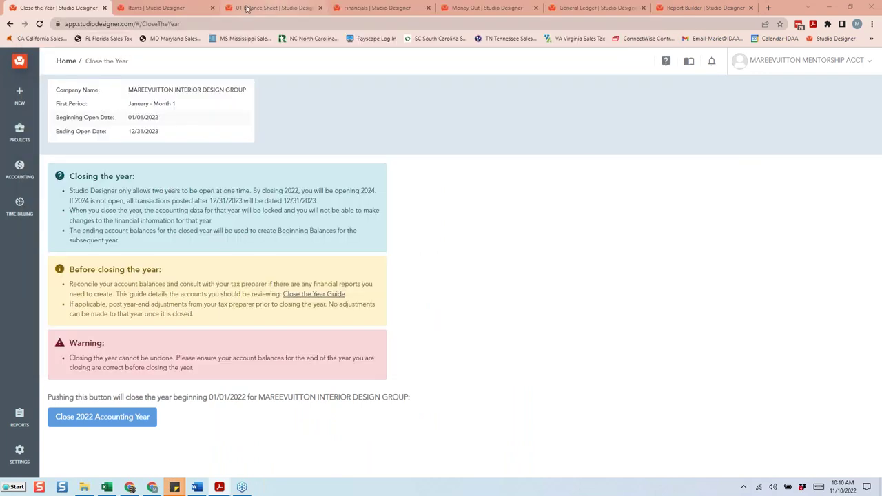
Step: Generate the 01 Balance Sheet PDF for period 12 December 2022 with Include Zero set to No, review it and close it
click(273, 8)
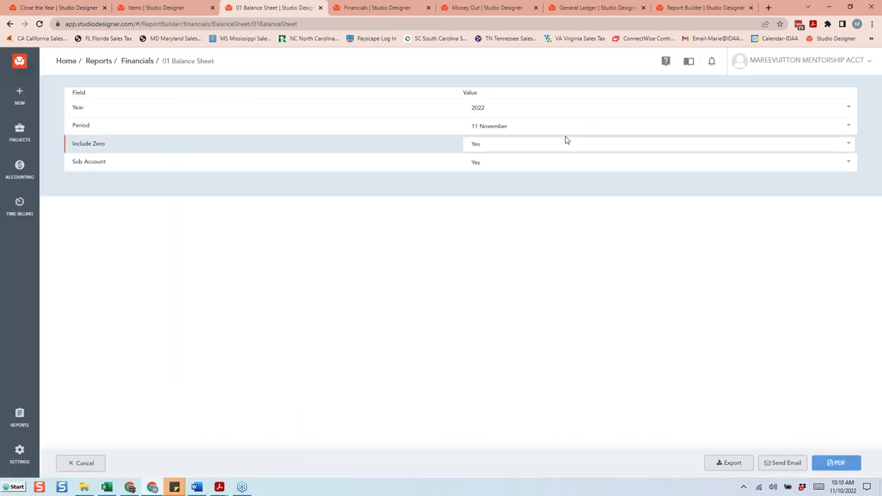
click(578, 128)
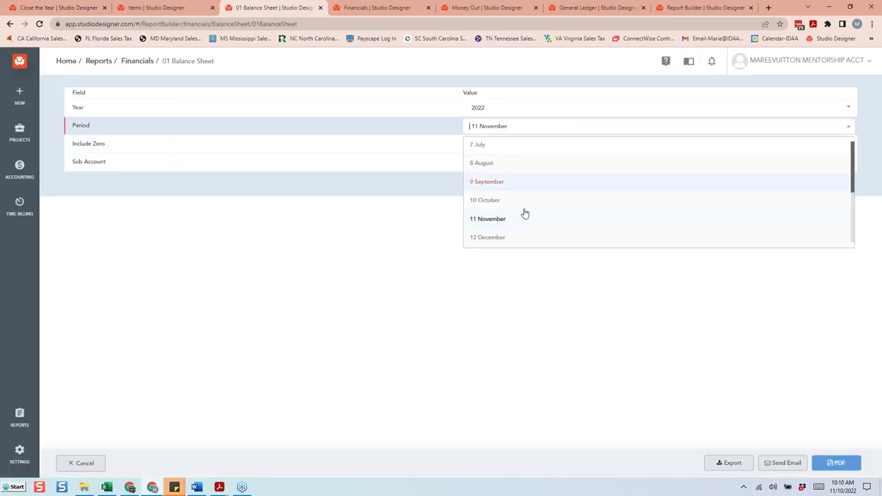
click(513, 238)
click(529, 146)
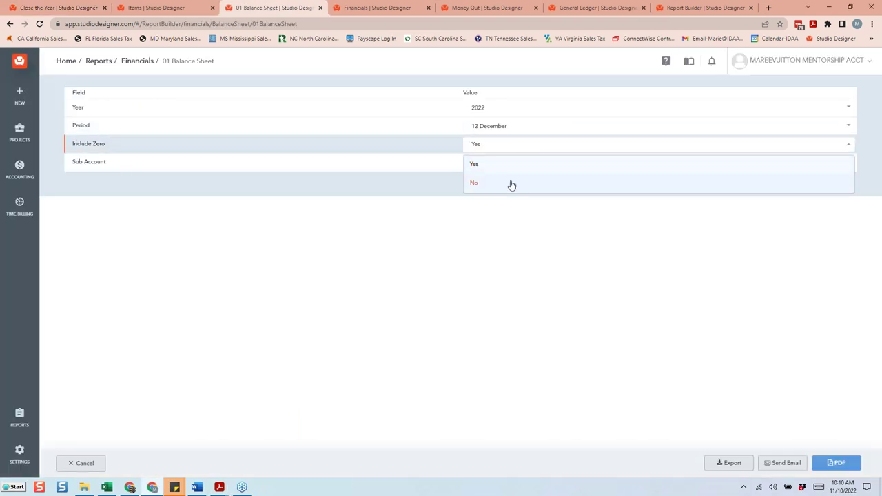
click(511, 183)
click(832, 463)
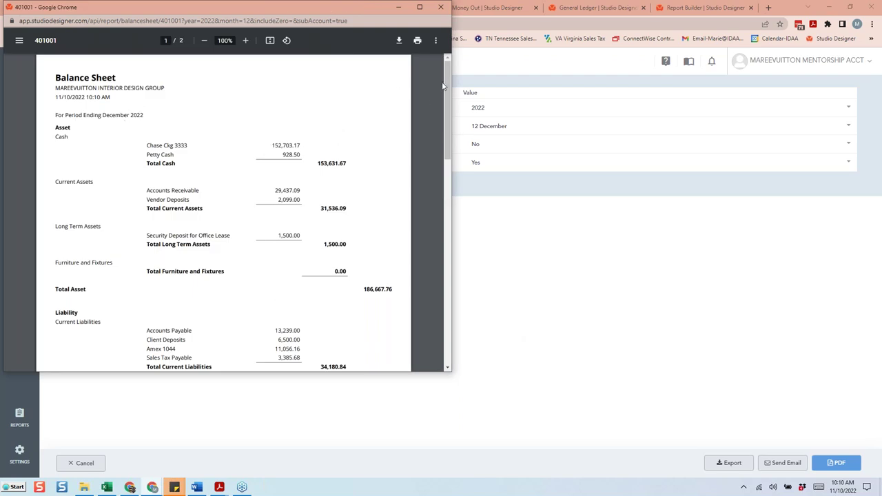
mouse_move(446, 83)
mouse_down()
mouse_move(444, 164)
mouse_move(442, 94)
mouse_up()
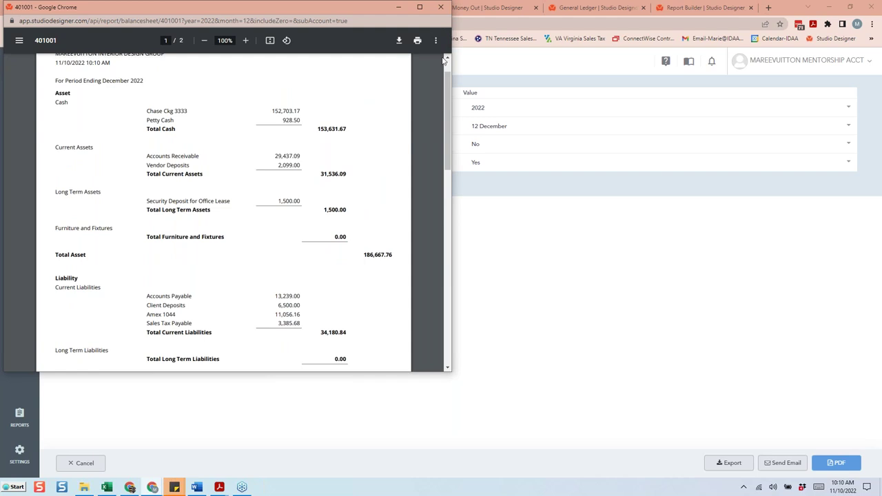
click(442, 10)
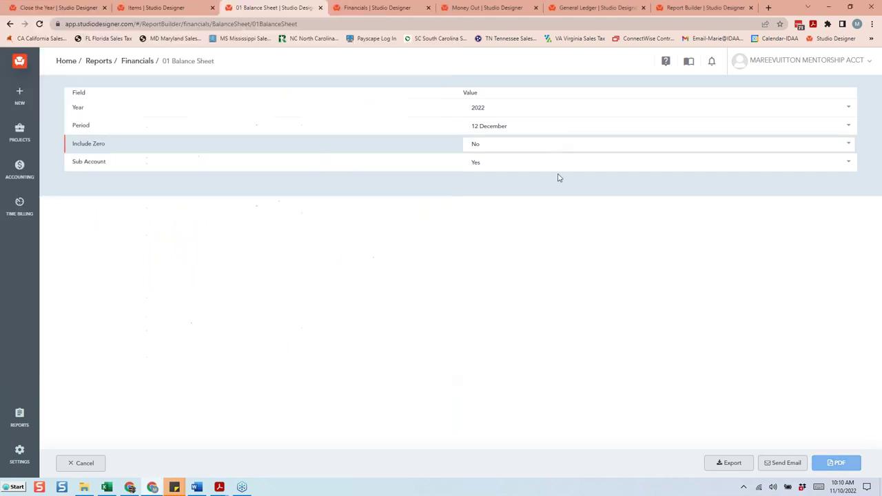
Step: Generate the Balance Sheet PDF for period 10 October 2022 and move its window below the browser tabs
click(545, 127)
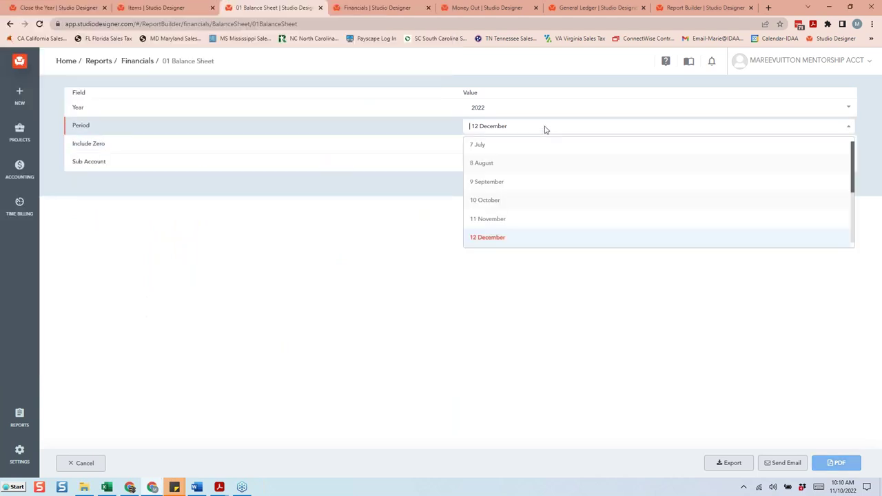
click(522, 205)
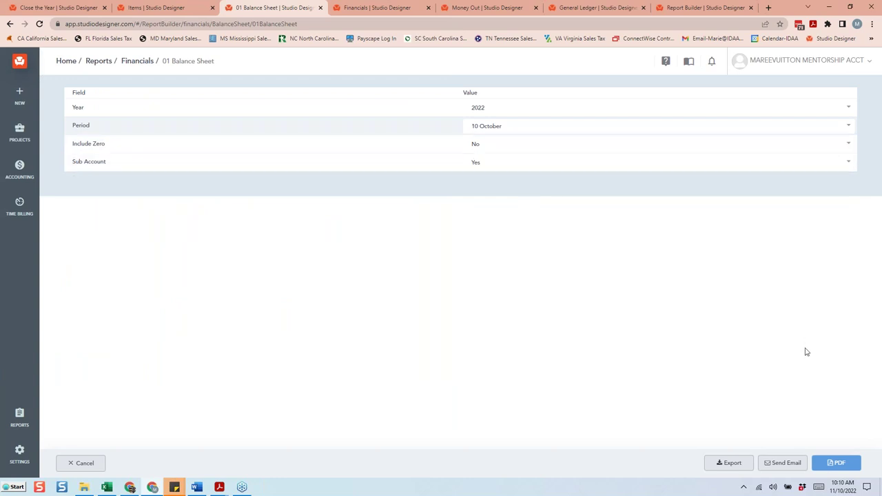
click(841, 473)
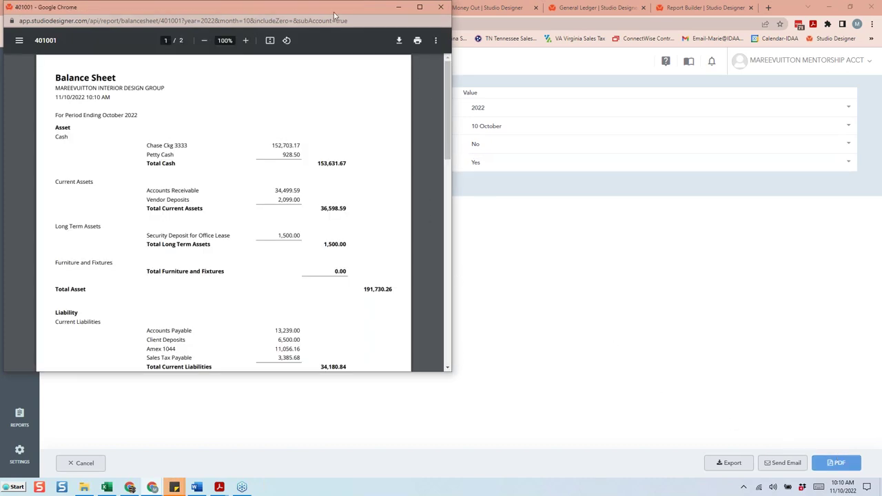
drag(333, 12, 335, 106)
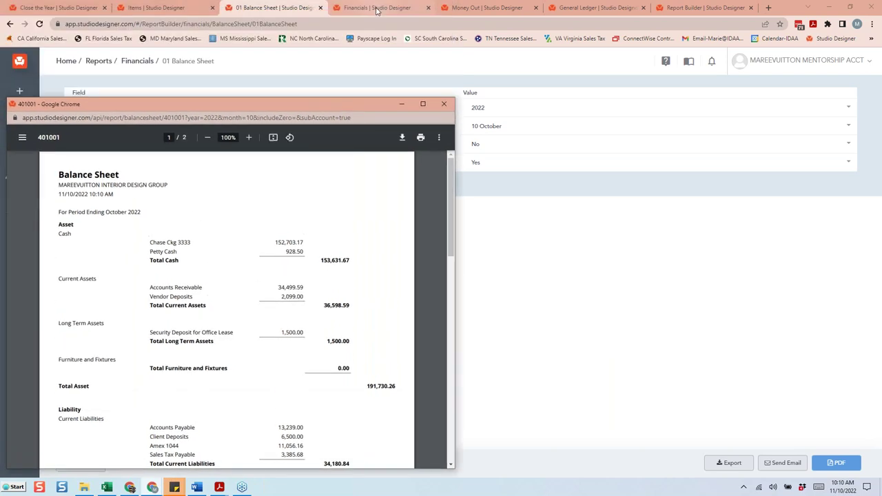
Step: Open the 01 Income Statement form from Financials and set its period from 1 January to 10 October
click(377, 9)
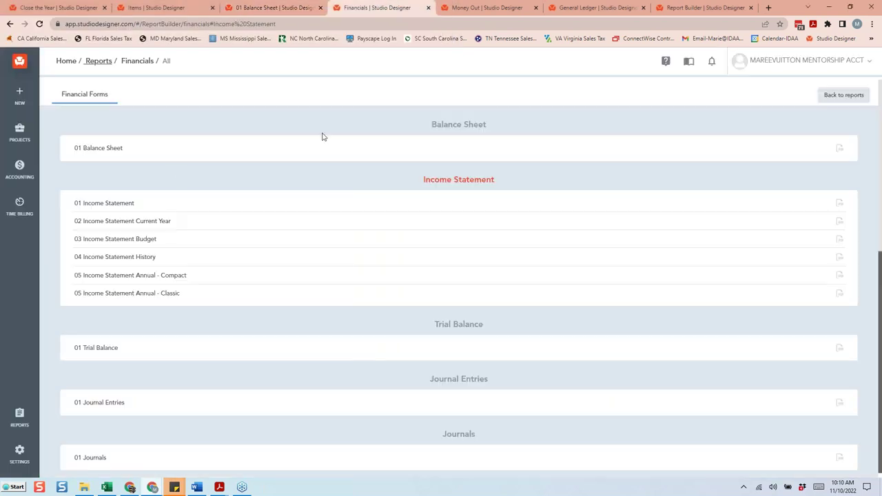
click(122, 204)
click(511, 129)
scroll(517, 204, up, 3)
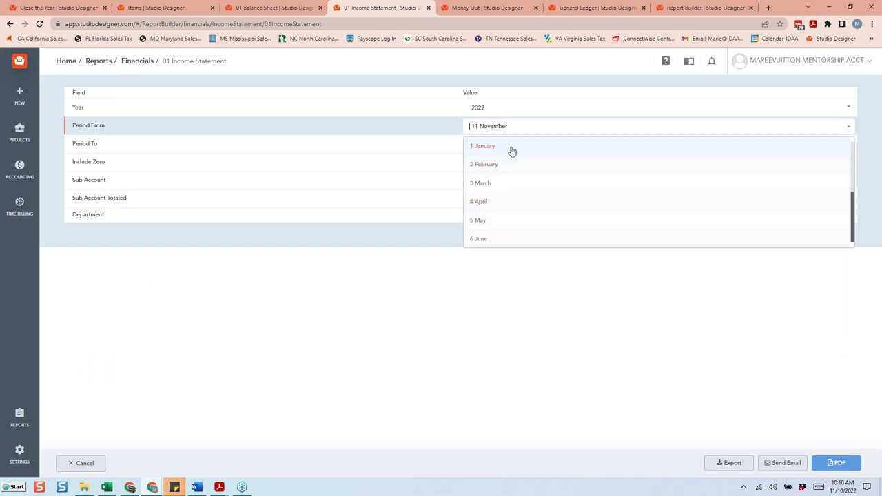
click(512, 147)
click(511, 144)
click(506, 219)
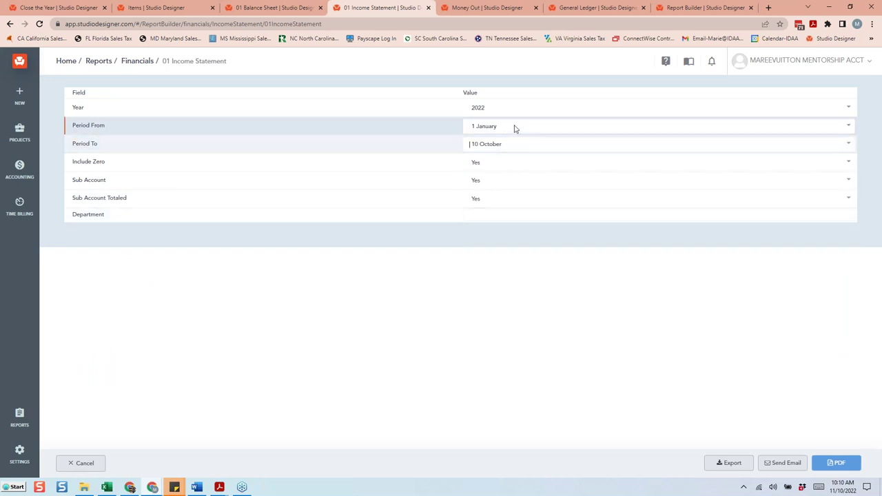
Step: Check the Balance Sheet settings, then set Include Zero and Sub Account to No for the Income Statement
click(267, 7)
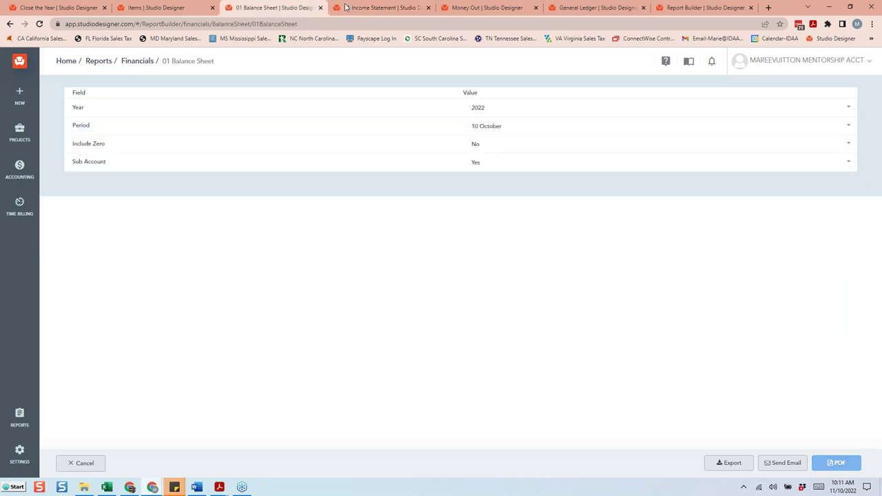
click(362, 7)
click(494, 163)
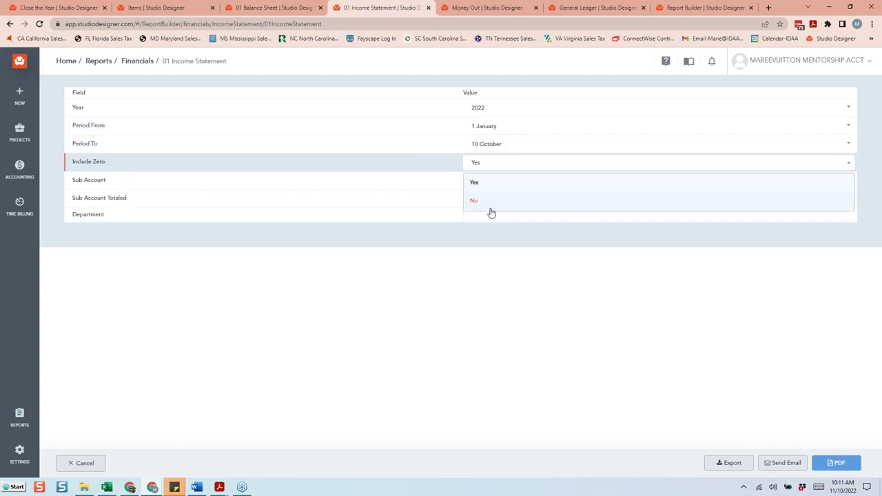
click(488, 204)
click(497, 181)
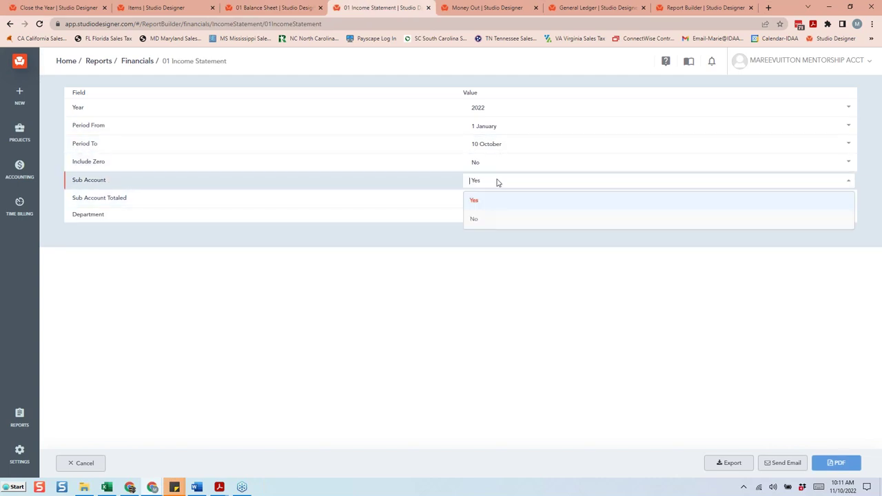
click(493, 218)
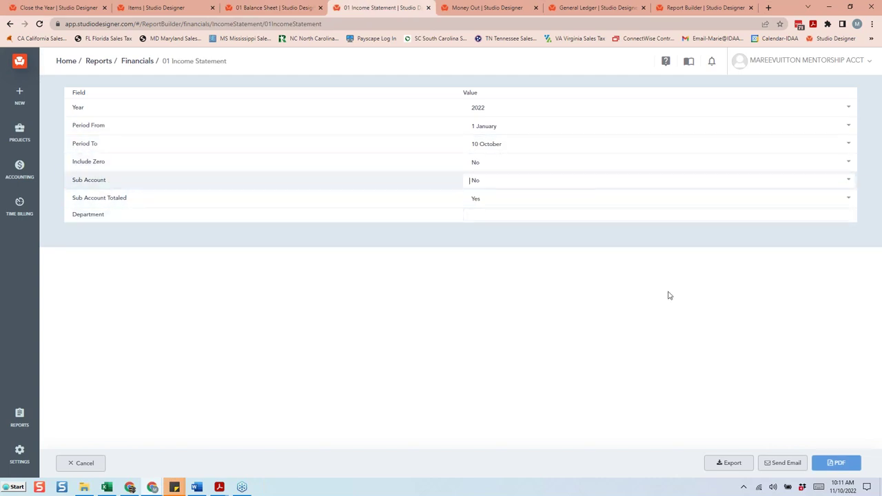
Step: Generate the Income Statement PDF for January to October 2022, move its window to one side, and make it taller
click(835, 465)
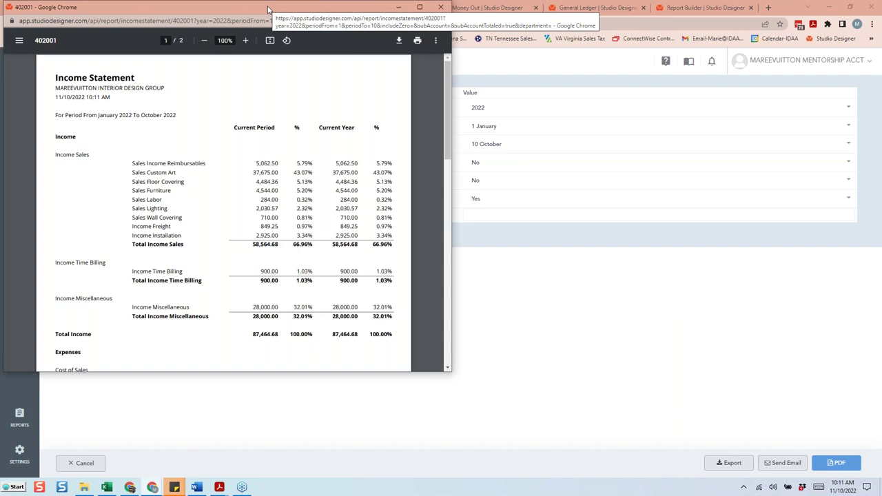
drag(268, 8, 717, 1)
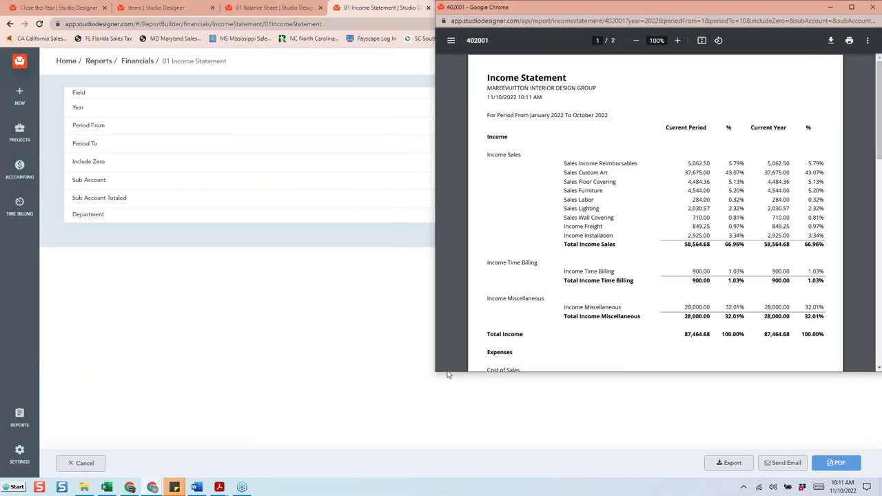
drag(451, 373, 451, 477)
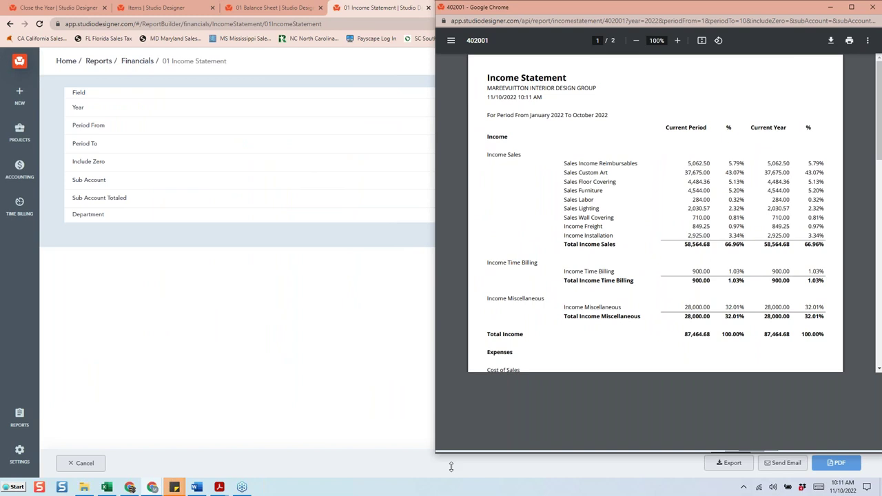
drag(451, 478, 451, 469)
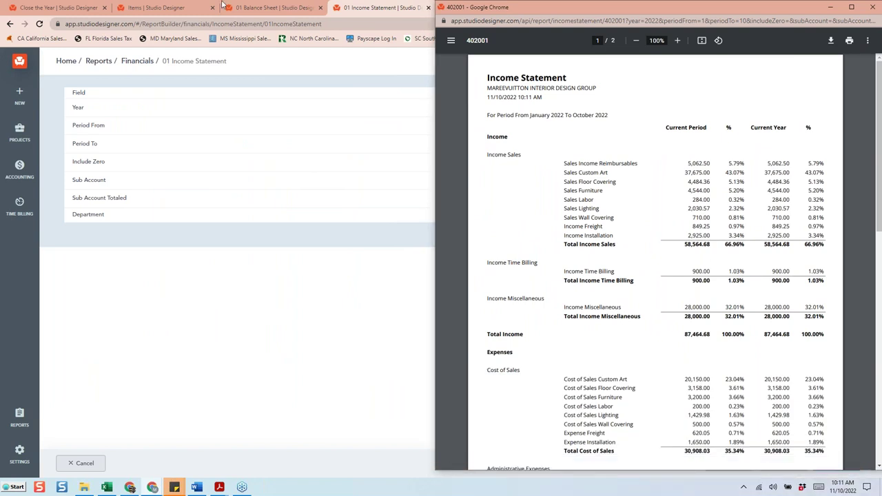
Step: Bring back the October Balance Sheet report window, place it beside the Income Statement report, and extend its height
click(249, 8)
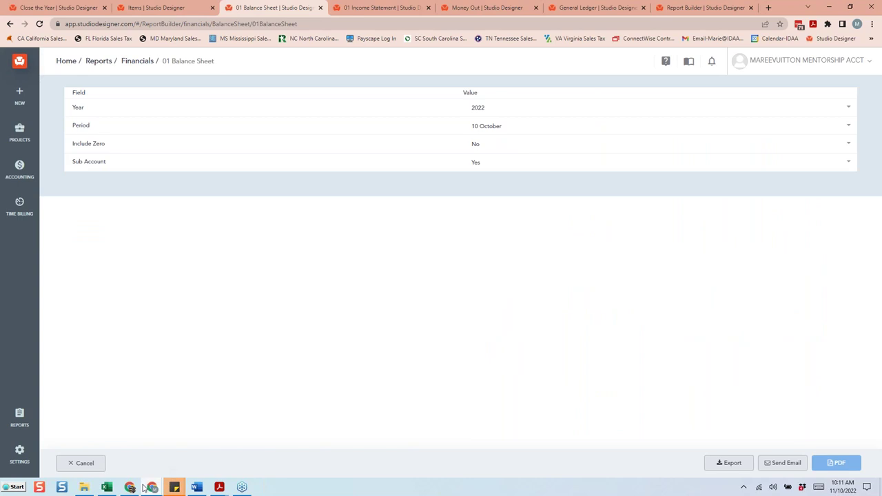
mouse_move(152, 487)
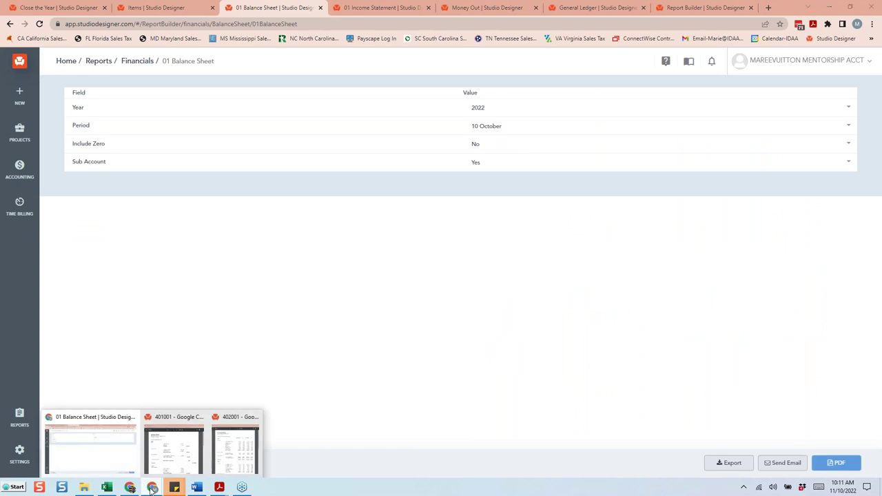
click(165, 455)
drag(338, 110, 332, 16)
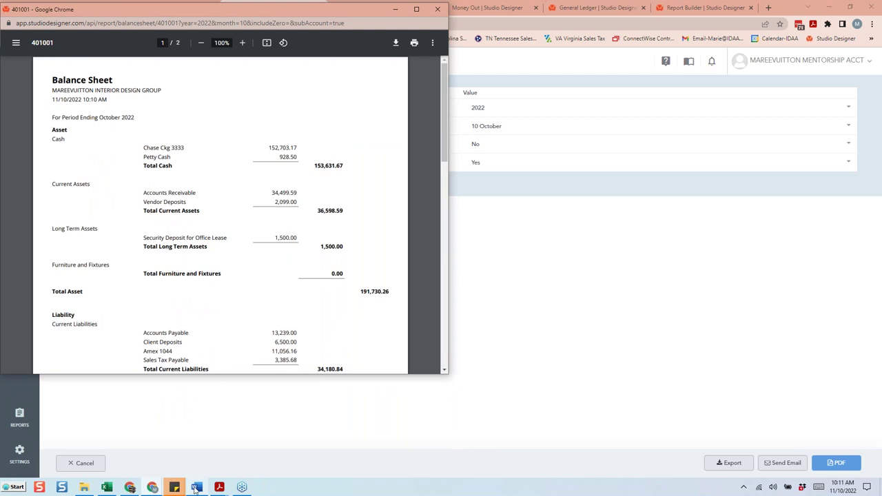
click(152, 488)
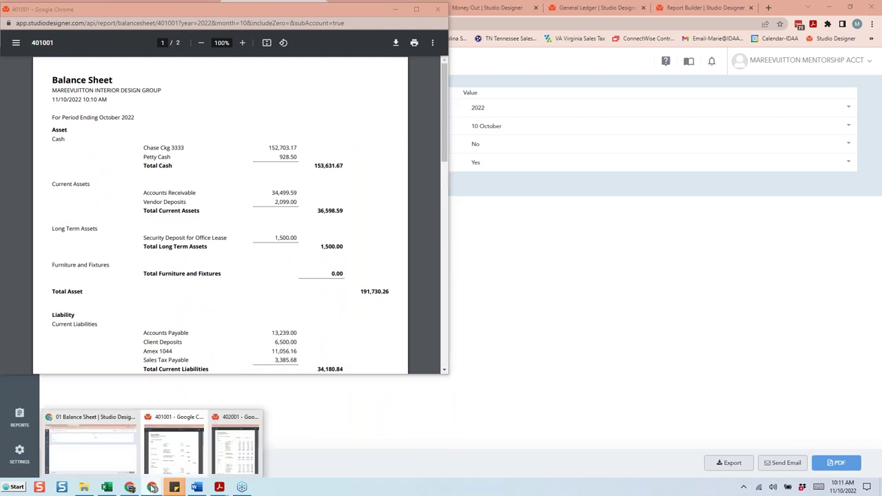
click(235, 461)
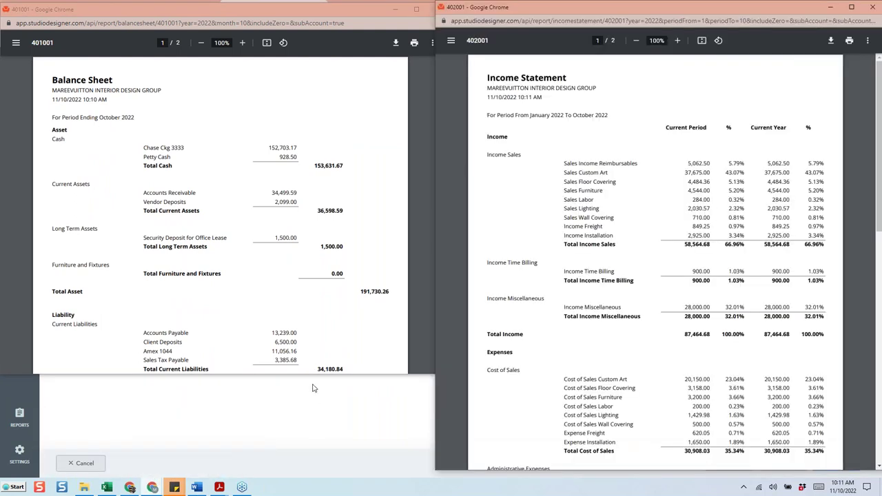
drag(313, 375, 296, 488)
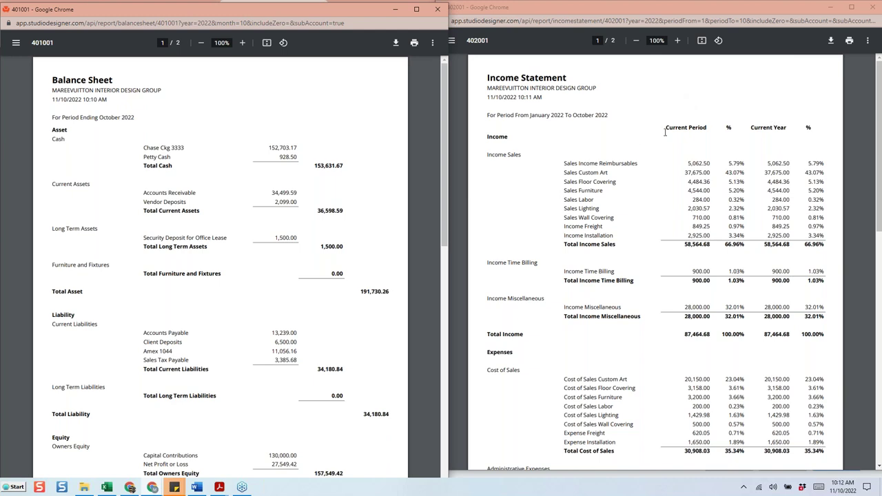
Step: Review the income, cost of sales, administrative expenses and net profit sections of the Income Statement beside the Balance Sheet
scroll(665, 135, down, 2)
scroll(668, 149, down, 2)
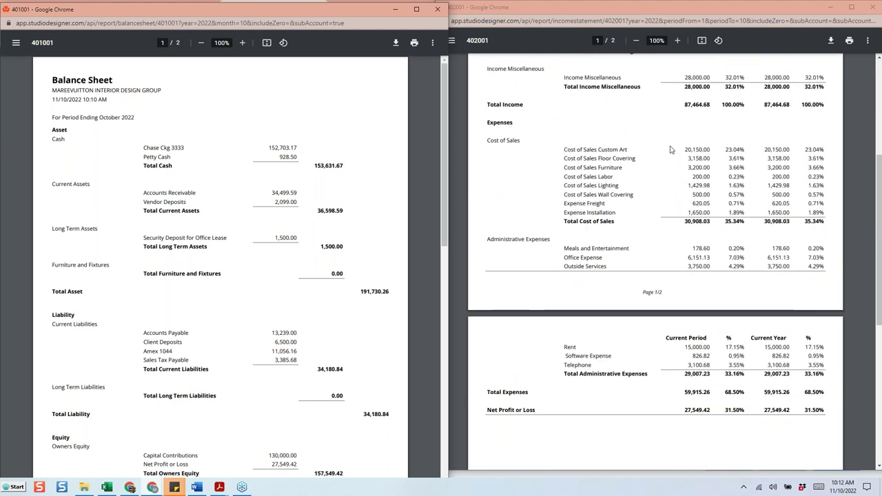
scroll(672, 165, up, 3)
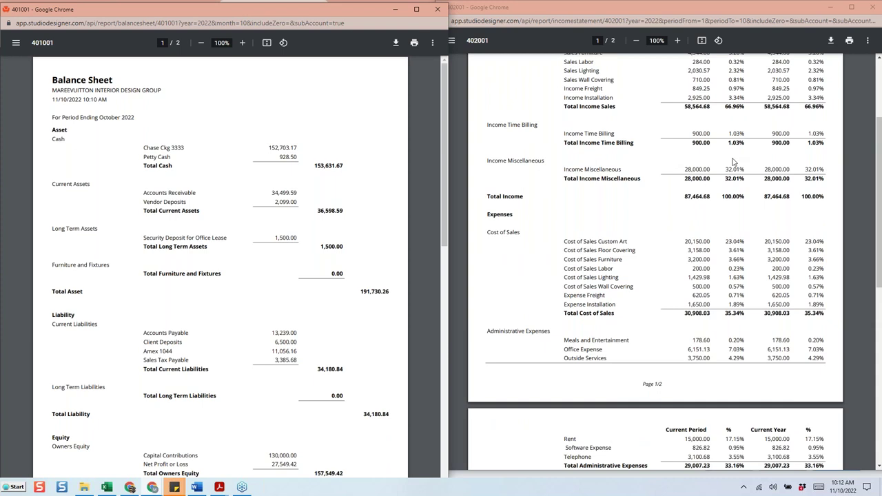
scroll(702, 186, down, 1)
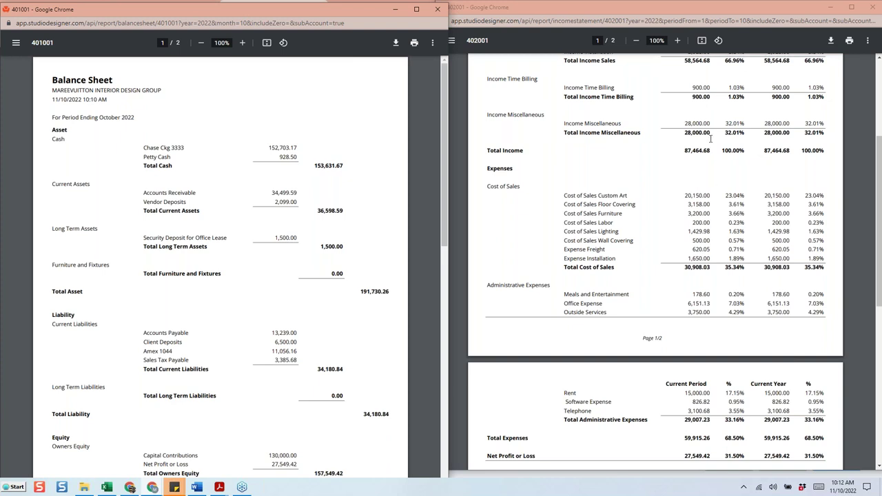
scroll(715, 192, up, 5)
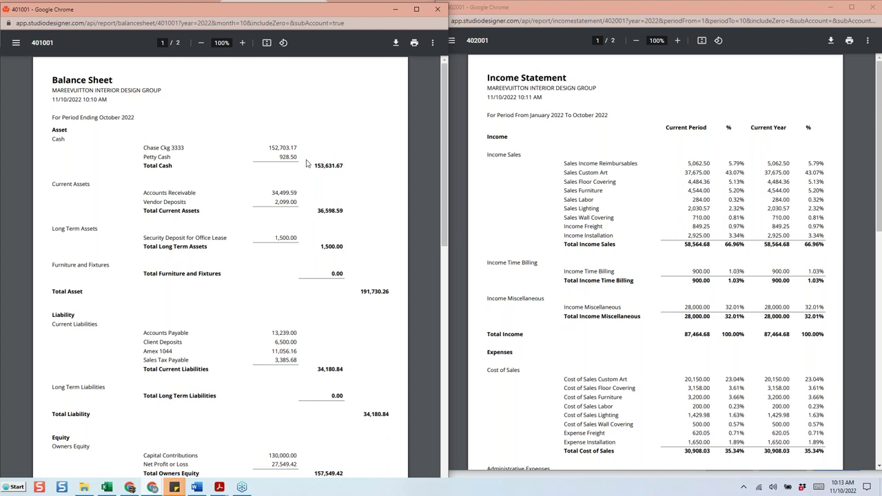
Step: Close the Income Statement report and maximize the Balance Sheet report
click(874, 7)
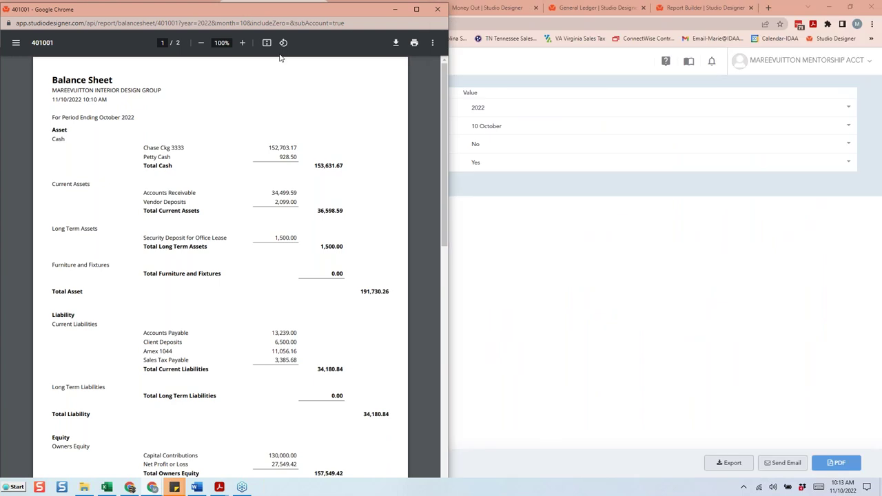
click(417, 10)
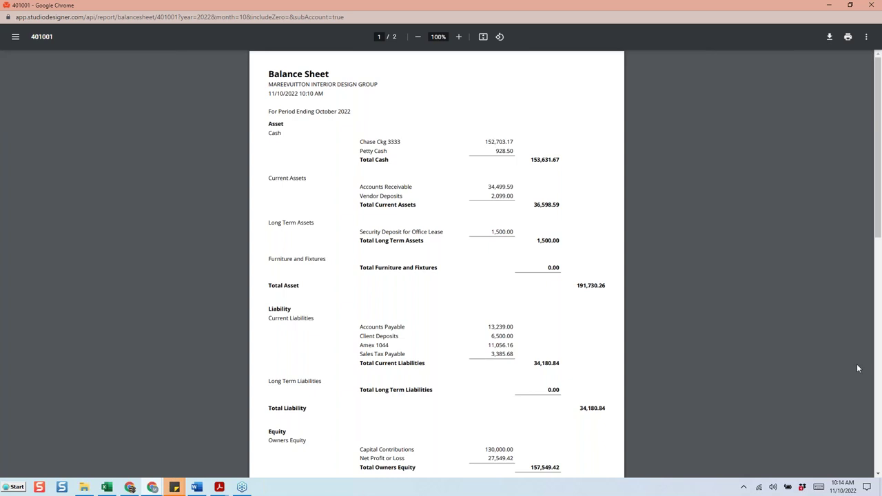
key(alt+Tab)
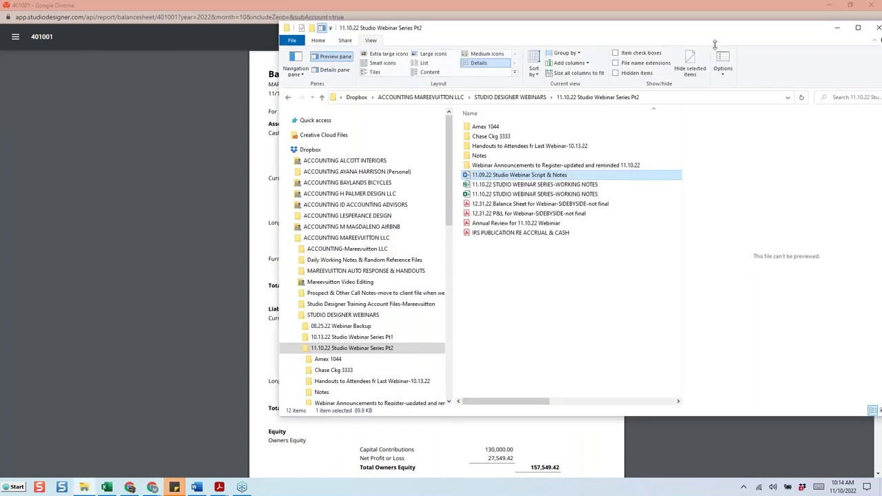
key(alt+Tab)
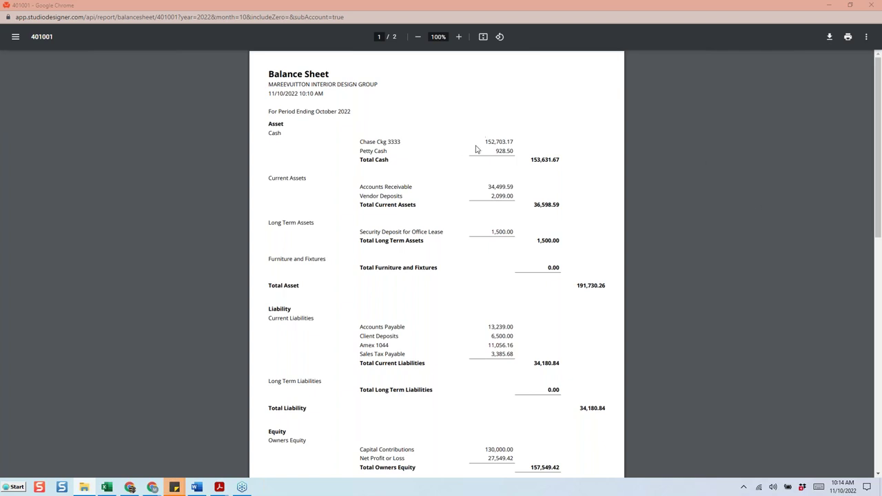
Step: Highlight the Chase checking balance, check the September 30, 2022 bank statement in Adobe Acrobat, and highlight the Amex balance on the Balance Sheet
drag(485, 142, 515, 141)
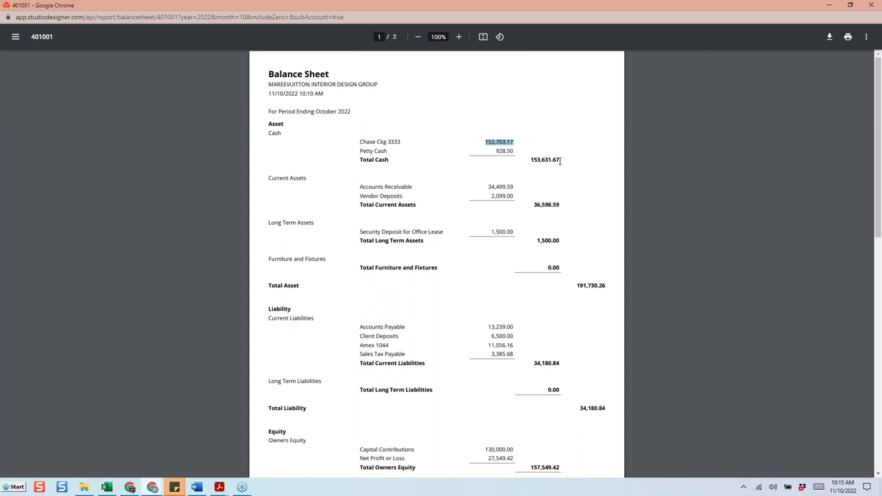
key(super+e)
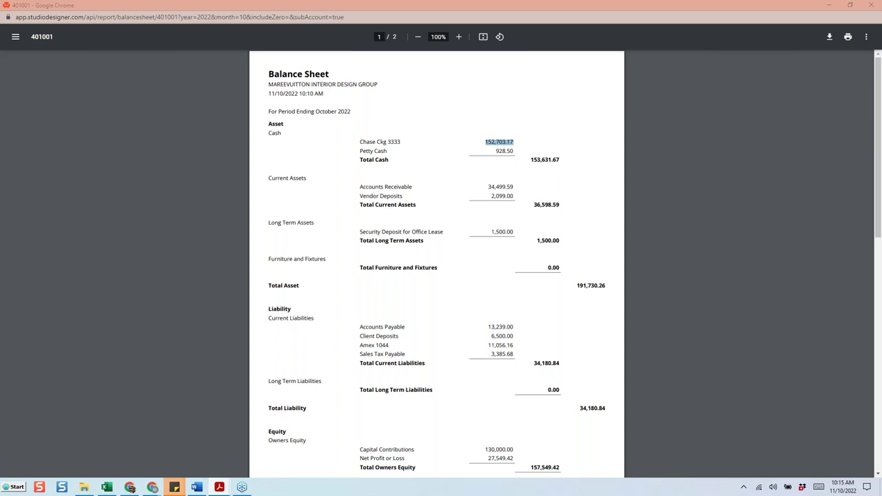
key(alt+Tab)
drag(434, 54, 573, 143)
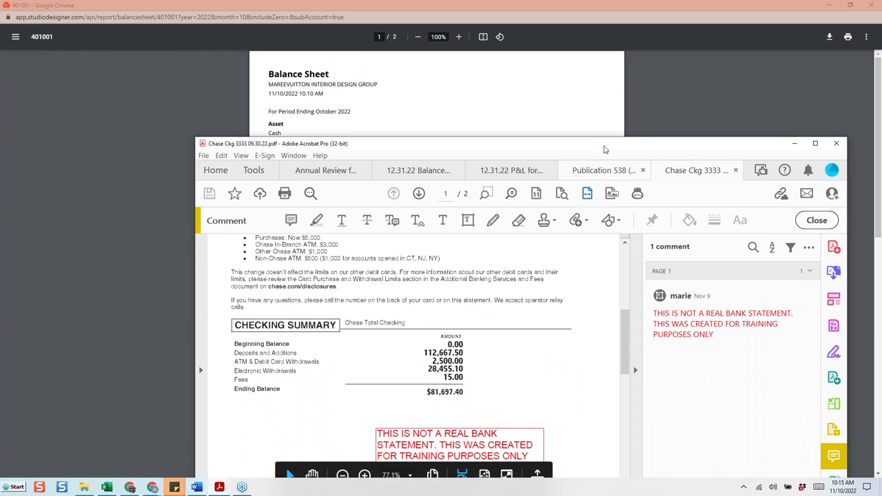
drag(603, 149, 881, 143)
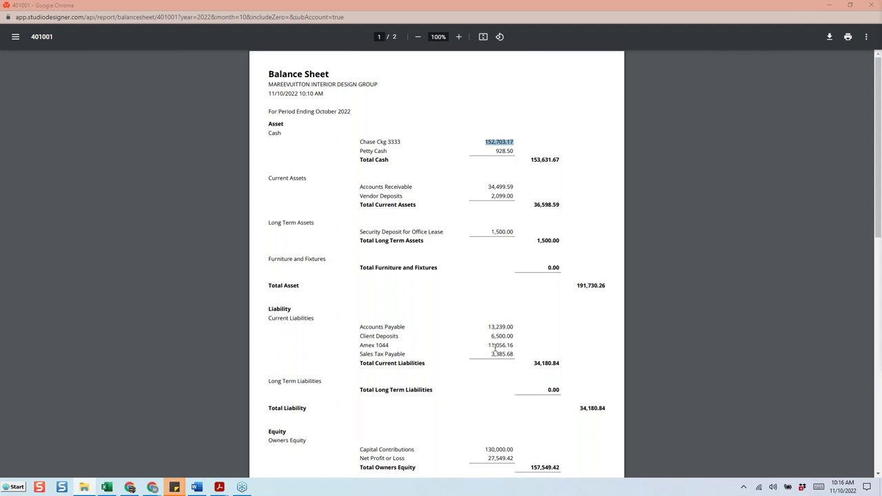
double_click(491, 345)
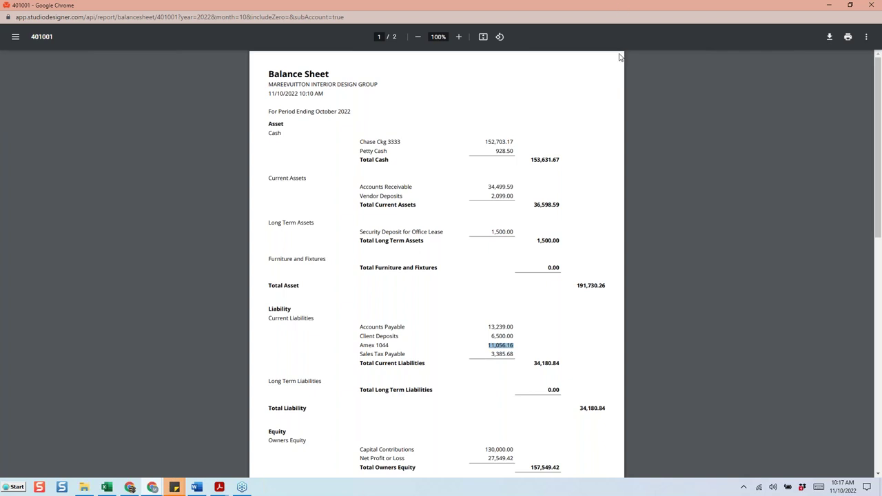
Step: Return to the Studio Designer browser window and open the accounting Reconciliation page in place of Money Out
key(alt+Tab)
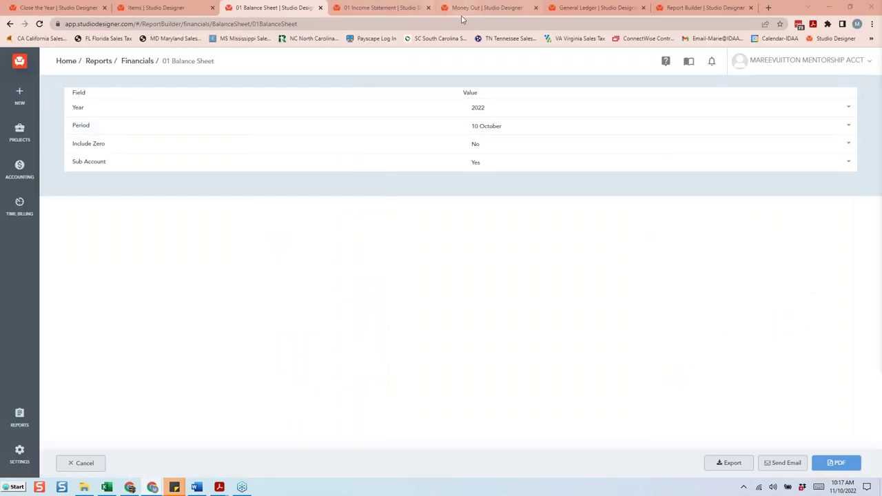
click(405, 11)
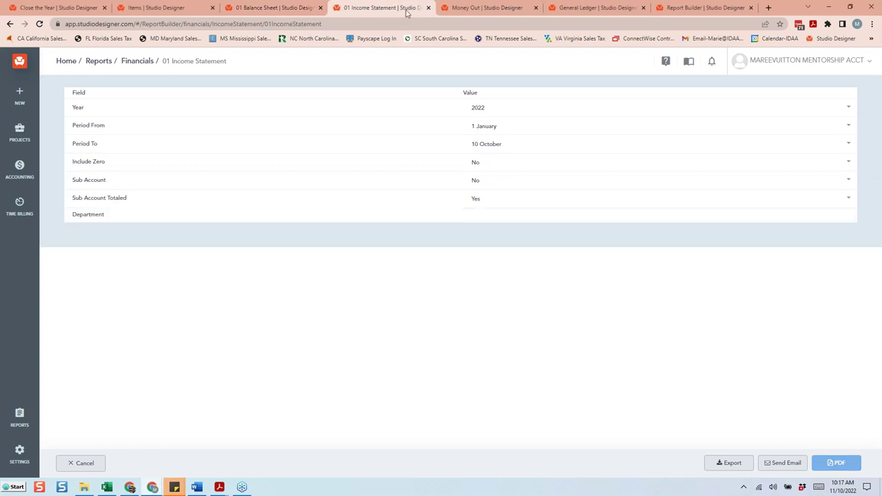
click(464, 11)
click(19, 168)
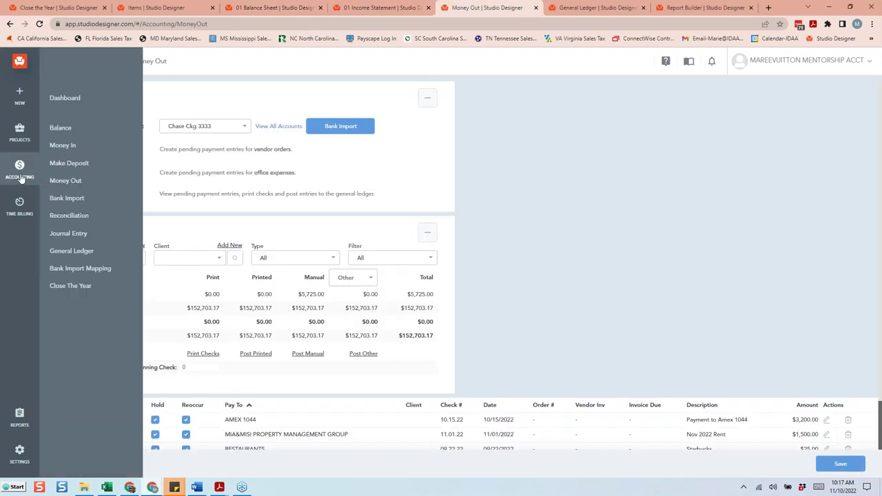
click(60, 216)
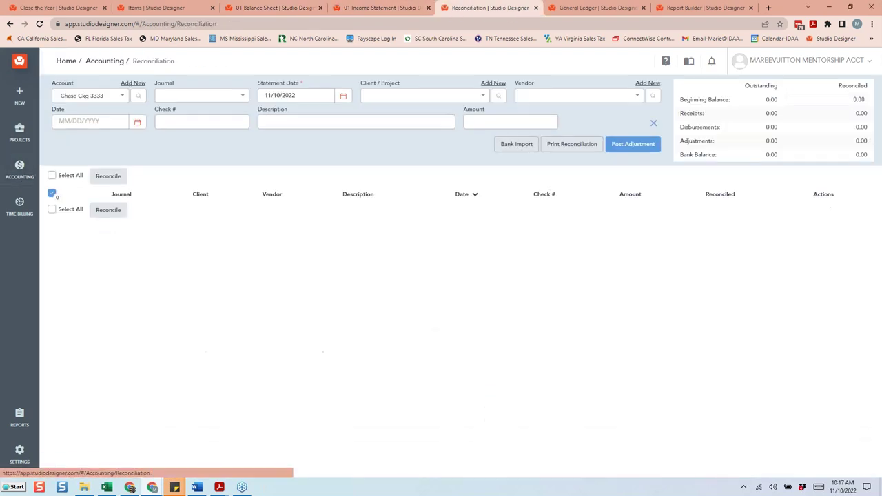
Step: Set the Statement Date of the Chase checking reconciliation to 09/30/2022
click(306, 95)
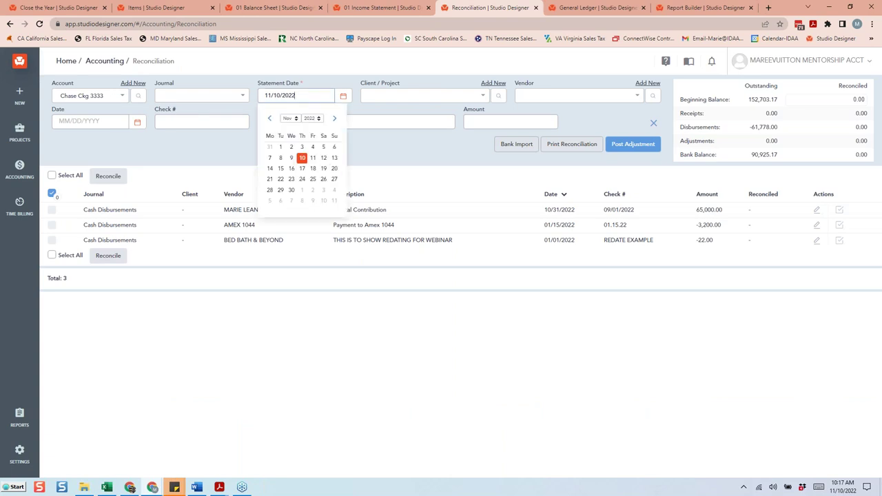
click(270, 147)
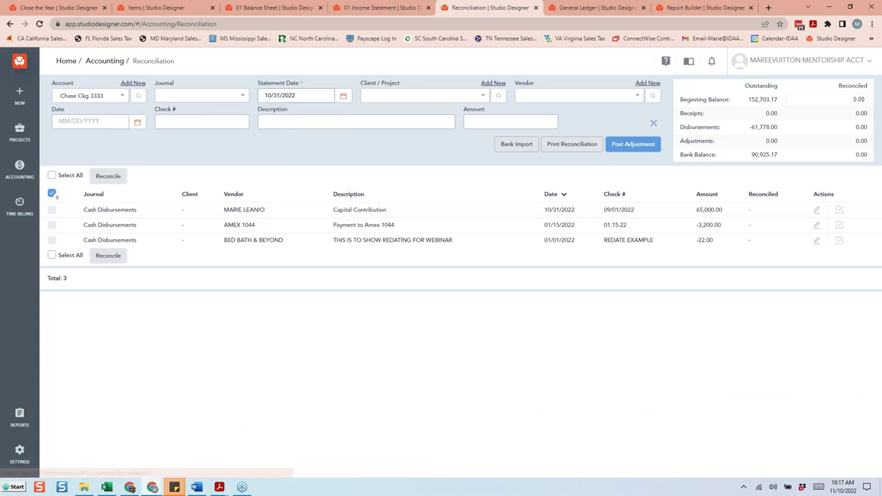
click(302, 95)
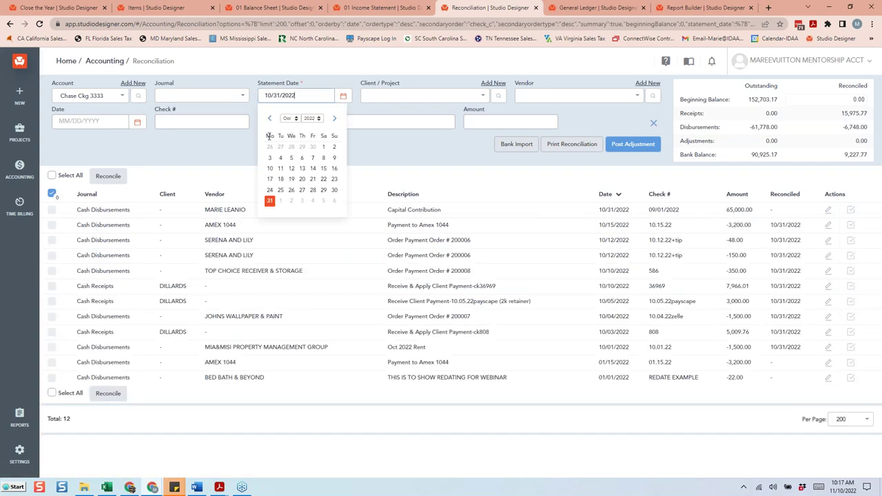
click(322, 147)
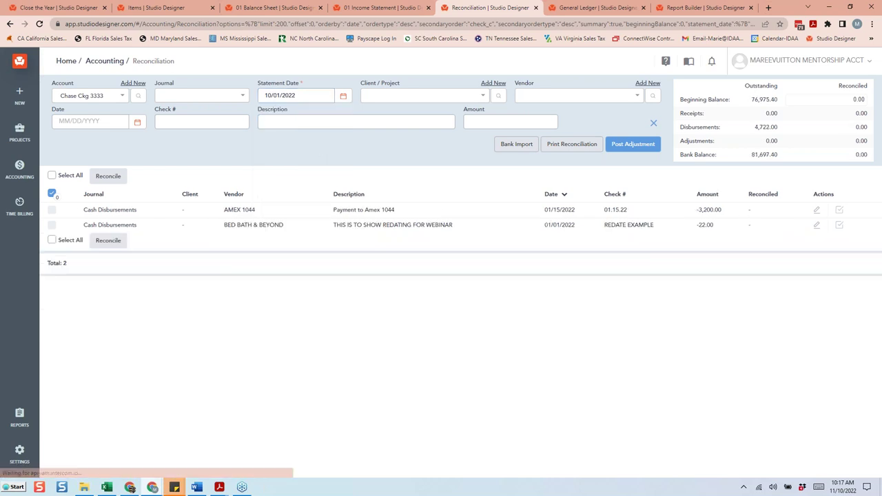
click(304, 95)
click(313, 147)
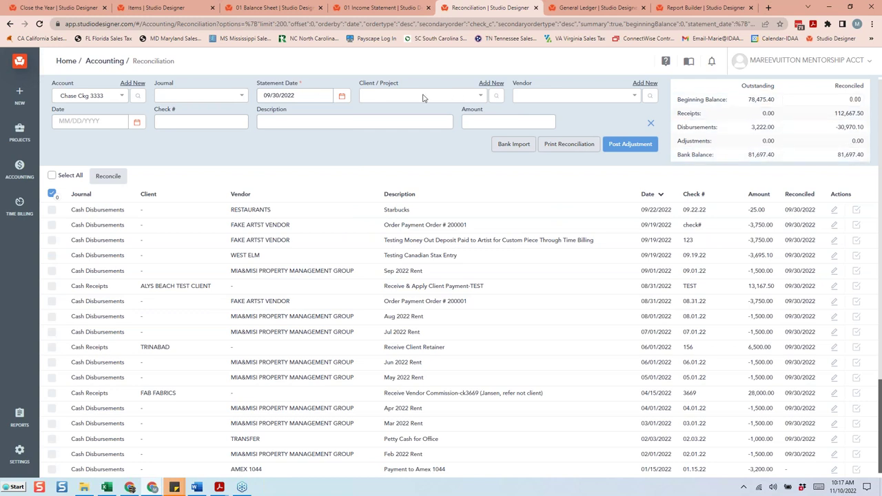
Step: Highlight the reconciled bank balance of the Chase checking account and enter 81,697.40 as its reconciled beginning balance
click(306, 99)
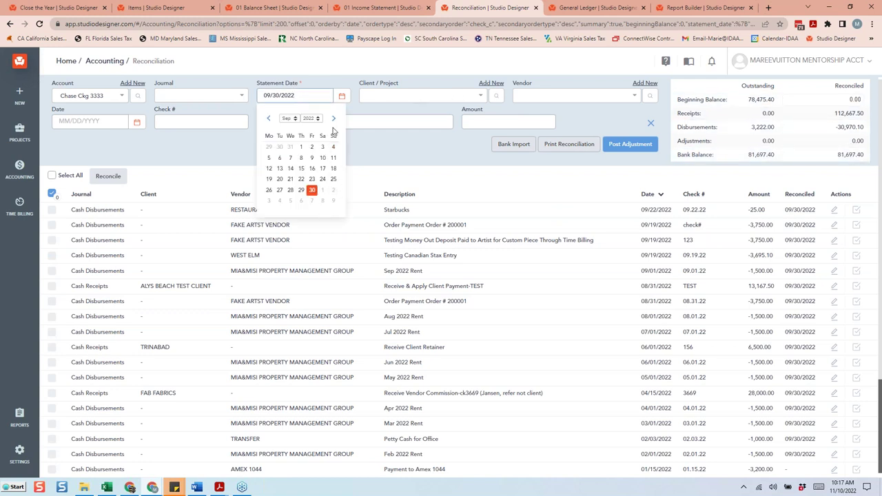
drag(836, 157, 876, 160)
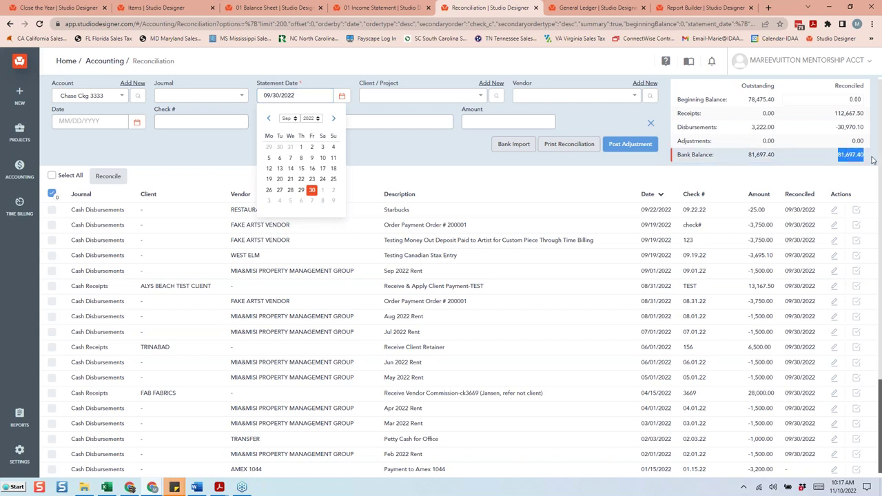
click(878, 160)
drag(876, 101, 876, 102)
text(81697.4)
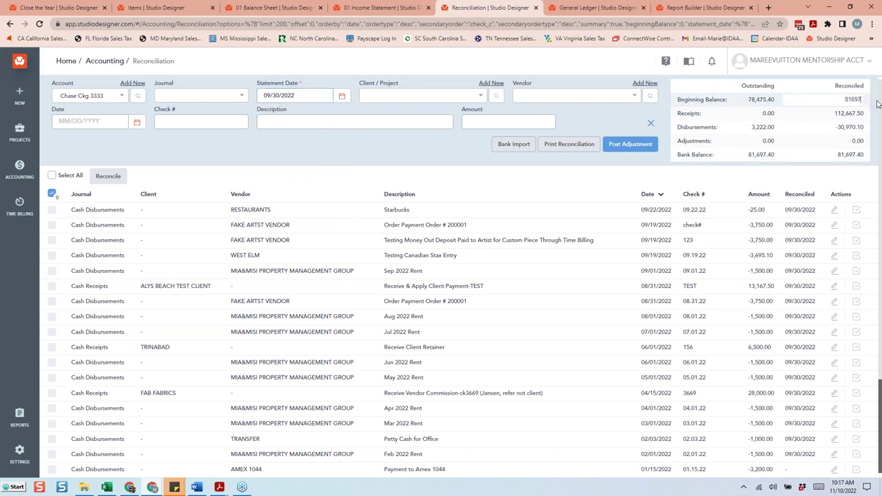
click(878, 104)
Step: Set the Statement Date of the Chase checking reconciliation to 10/31/2022 and sort the transactions by Reconciled
click(298, 95)
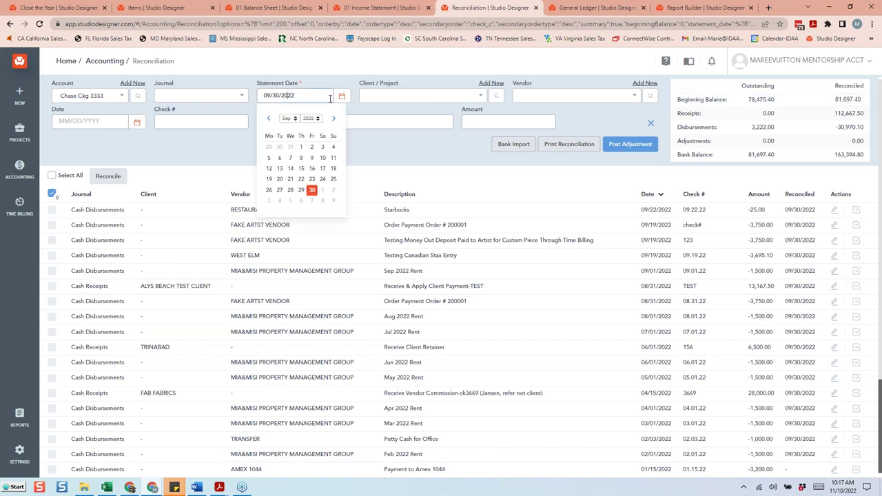
click(334, 118)
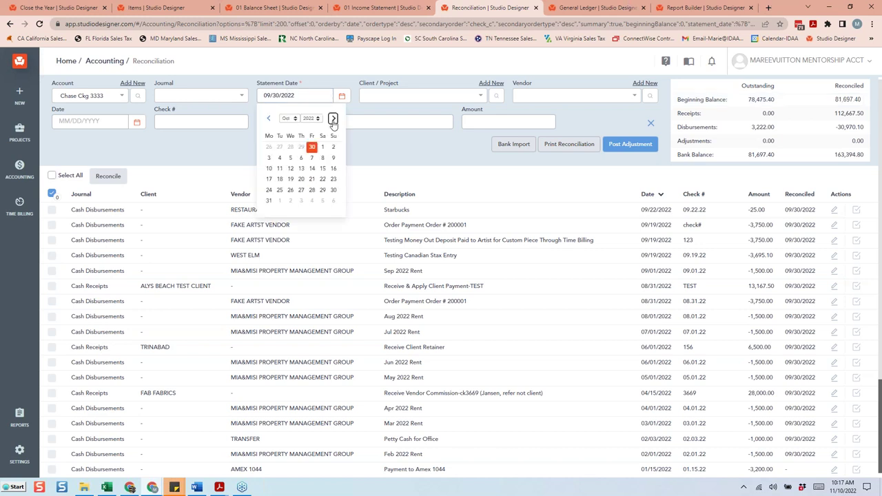
click(269, 201)
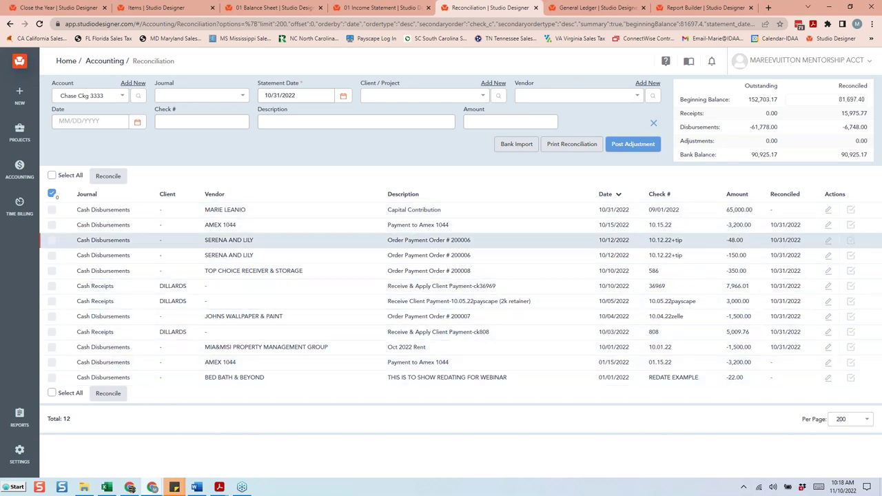
click(785, 193)
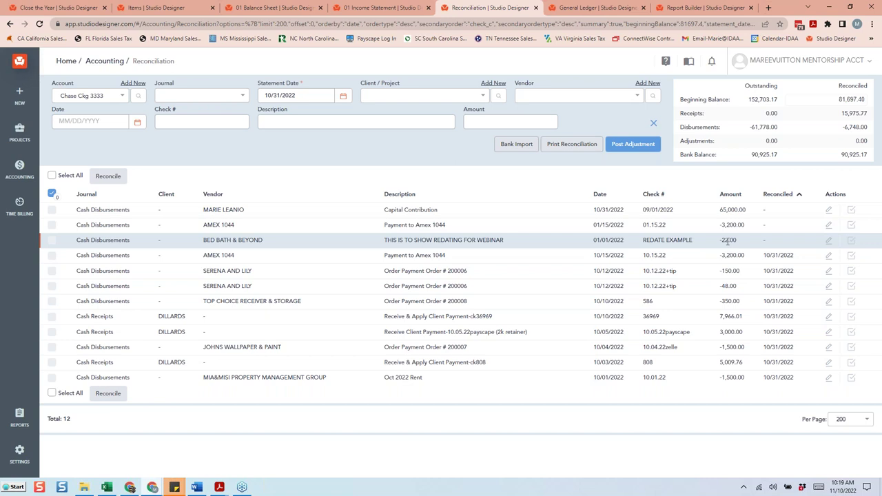
Step: Open the unreconciled Bed Bath & Beyond transaction and try to change its date to 12/31/2021
click(830, 242)
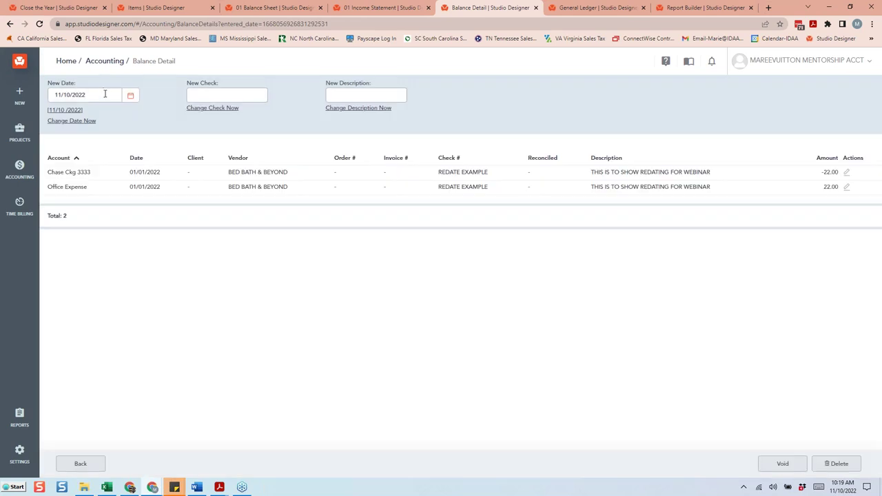
triple_click(73, 100)
text(12/)
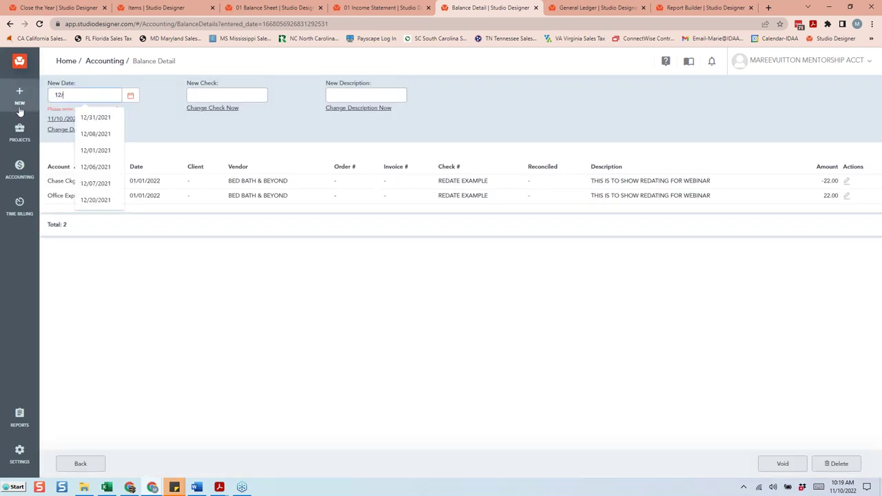
text(31/2021)
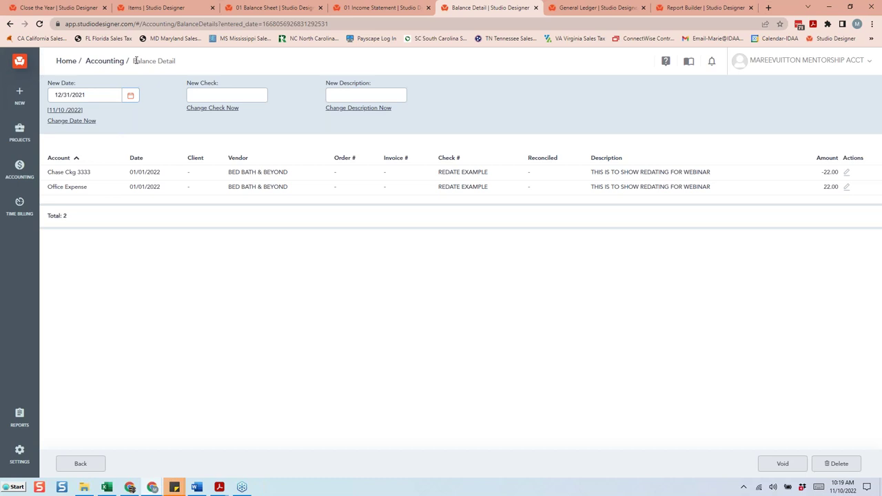
click(74, 122)
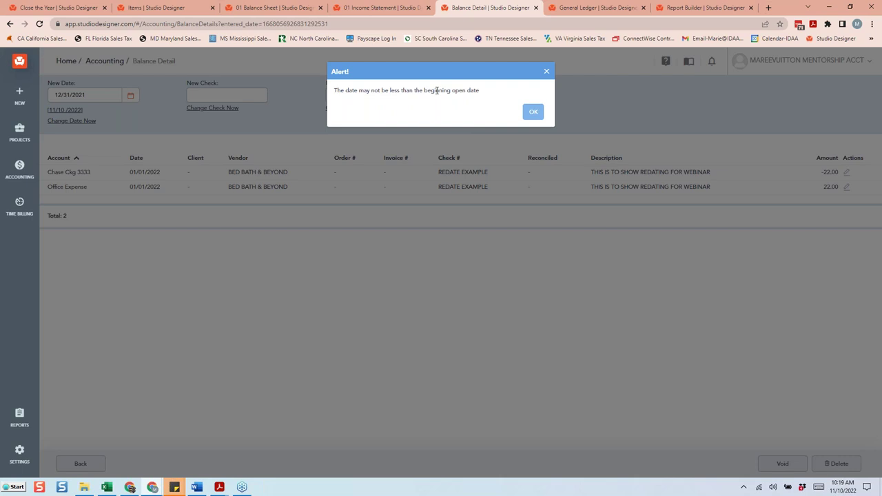
click(532, 113)
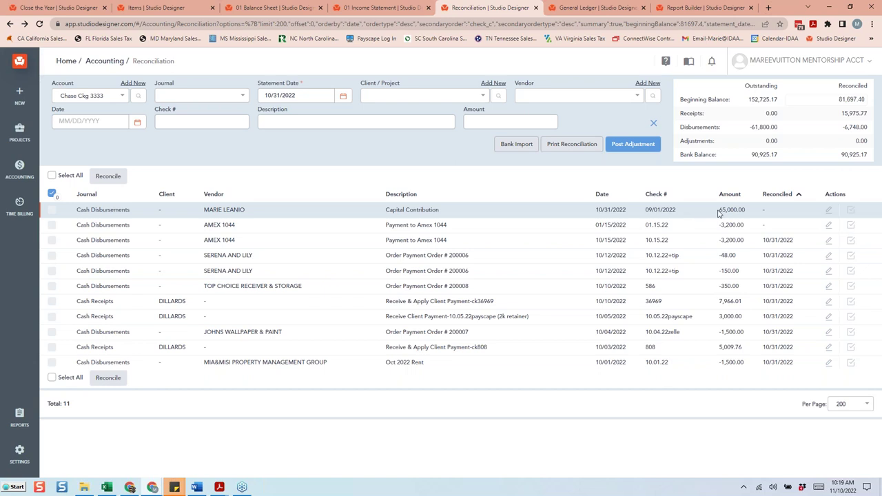
Step: Search the General Ledger for the amount 65,000.00 with no start date, and delete the 10/31/2022 Capital Contribution entry
drag(720, 210, 755, 213)
click(610, 10)
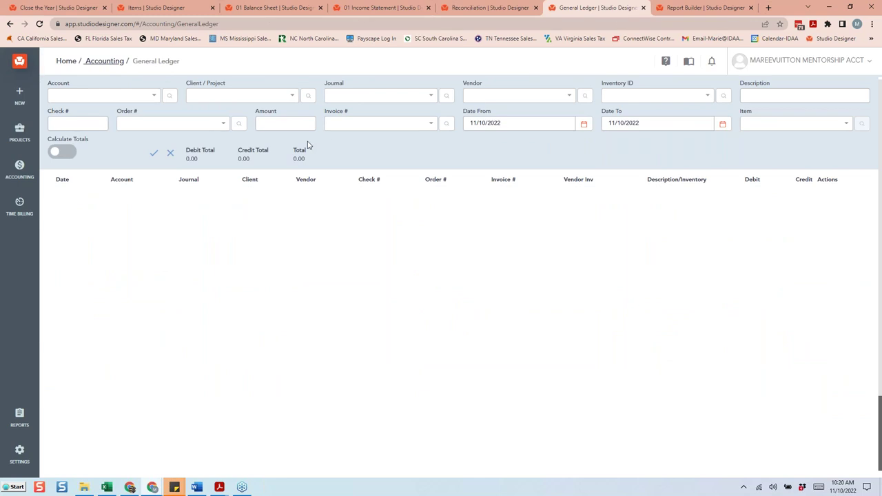
click(289, 125)
double_click(289, 126)
text(650)
key(Tab)
key(Tab)
key(Tab)
key(BackSpace)
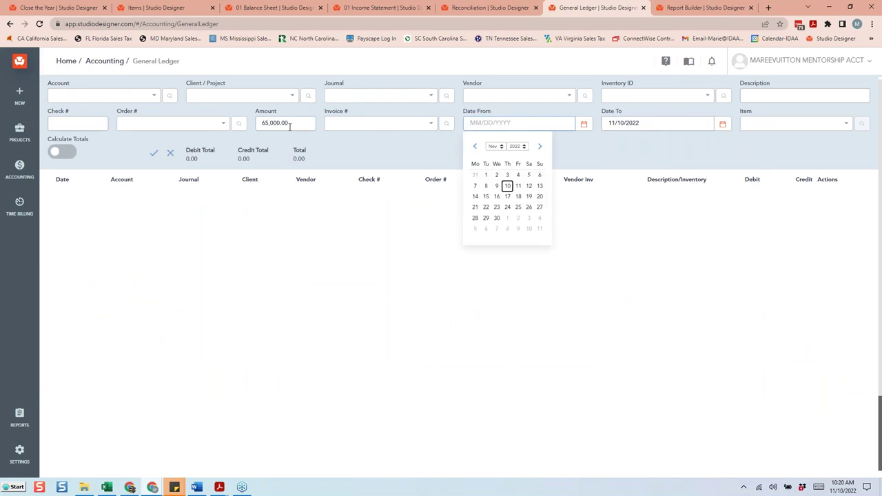
click(596, 157)
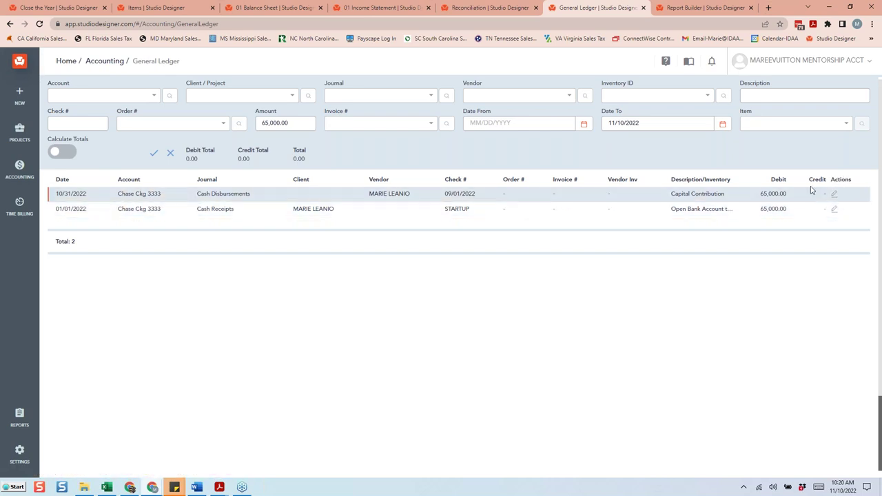
click(835, 197)
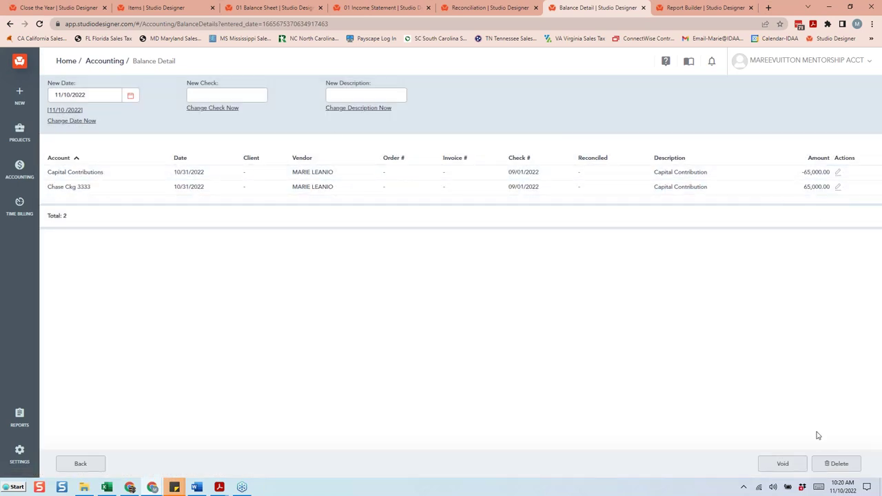
click(831, 463)
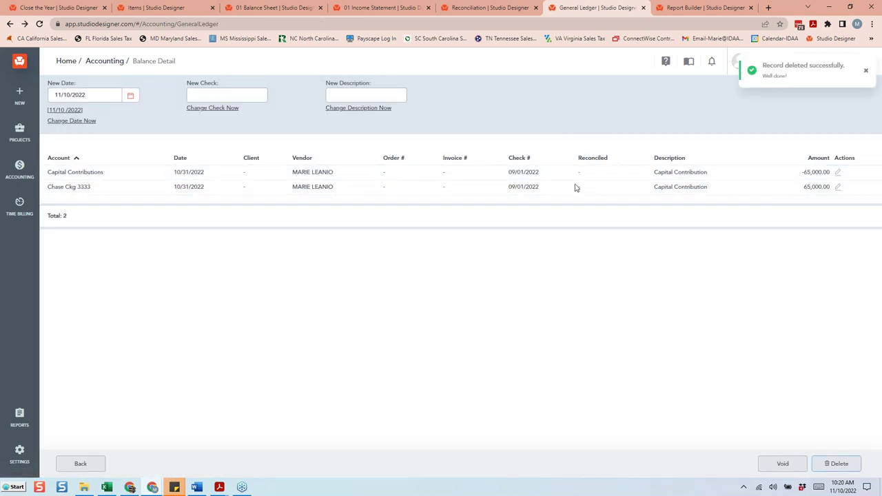
Step: Refresh the Chase reconciliation by switching the Statement Date to 10/26/2022 and back to 10/31/2022, and delete the unreconciled 01/15/2022 Amex payment
click(469, 7)
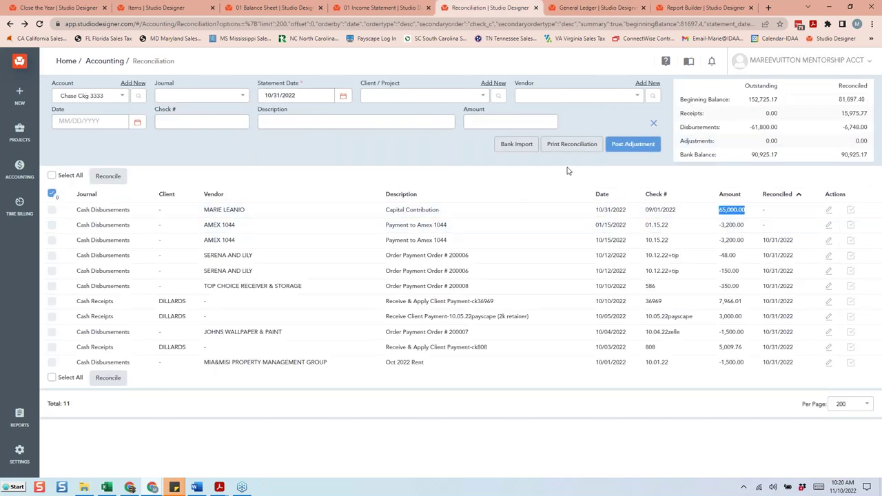
click(307, 95)
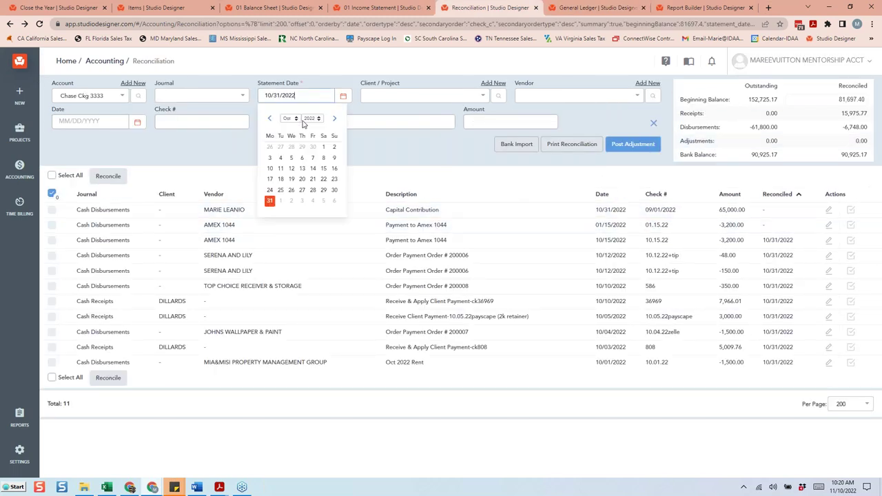
click(293, 190)
click(306, 95)
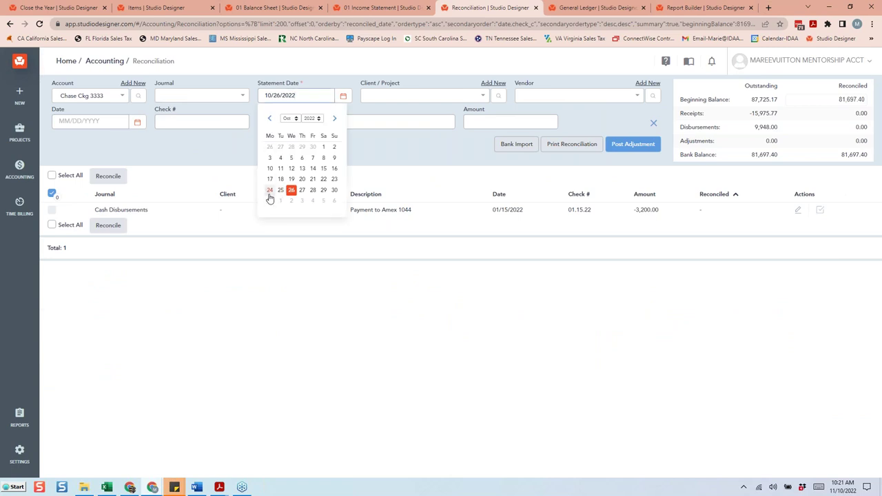
click(270, 201)
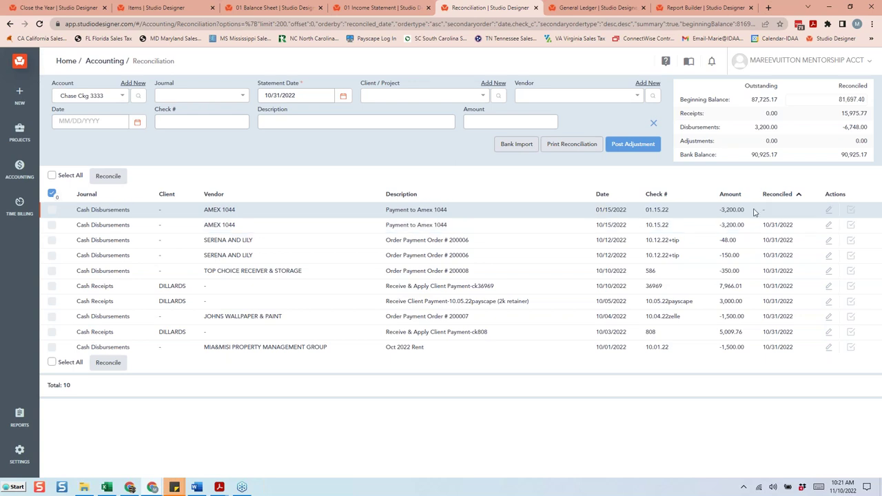
click(827, 212)
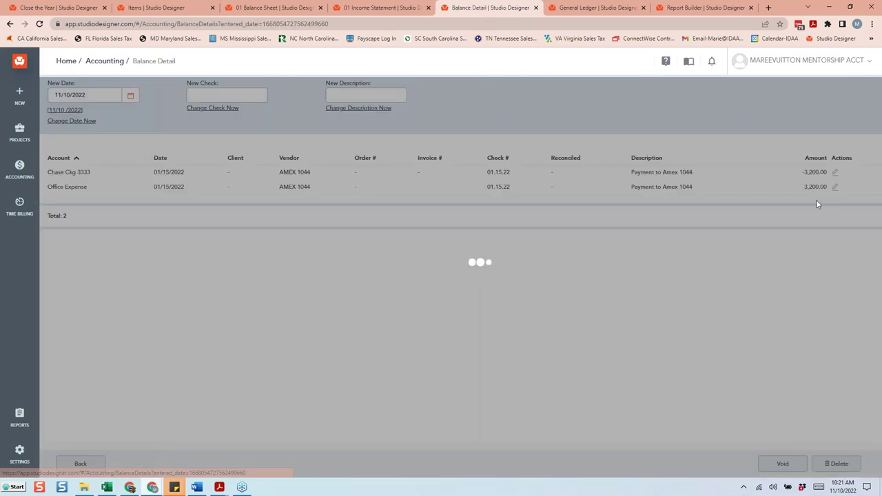
click(837, 465)
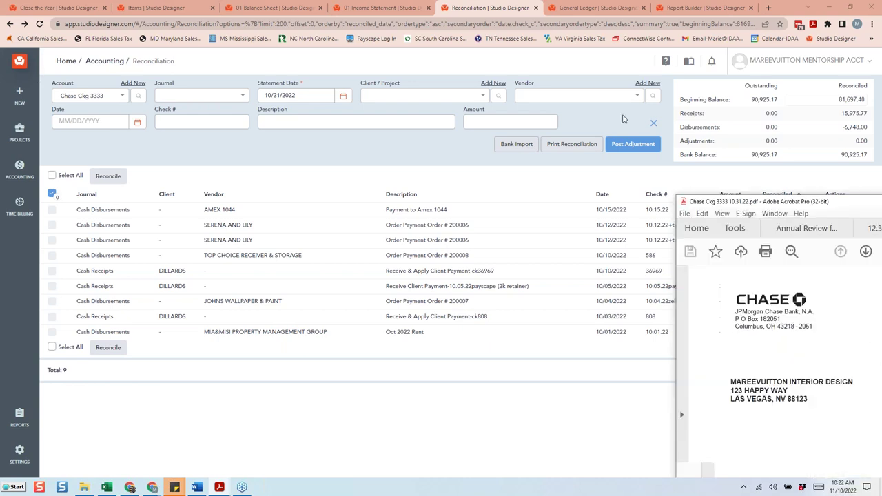
Step: Compare the Checking Summary of the October 31, 2022 Chase statement in Adobe Acrobat with the reconciled totals, and minimize the statement
scroll(437, 283, down, 10)
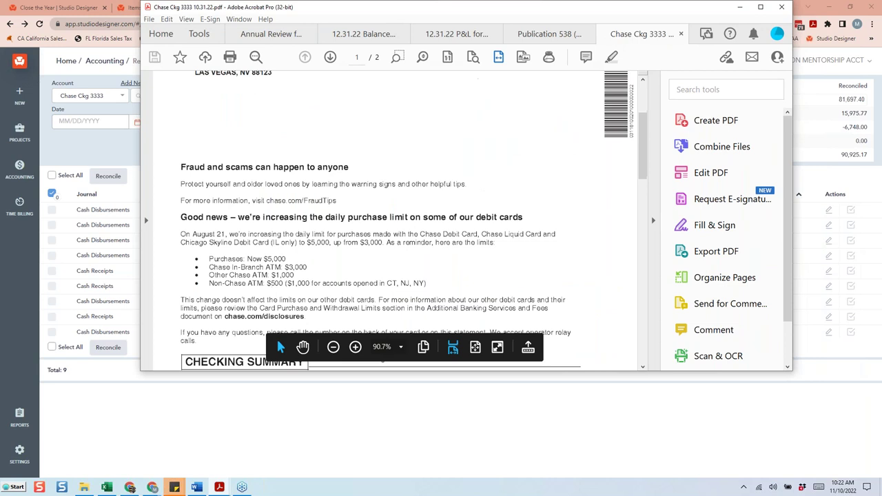
scroll(437, 283, down, 1)
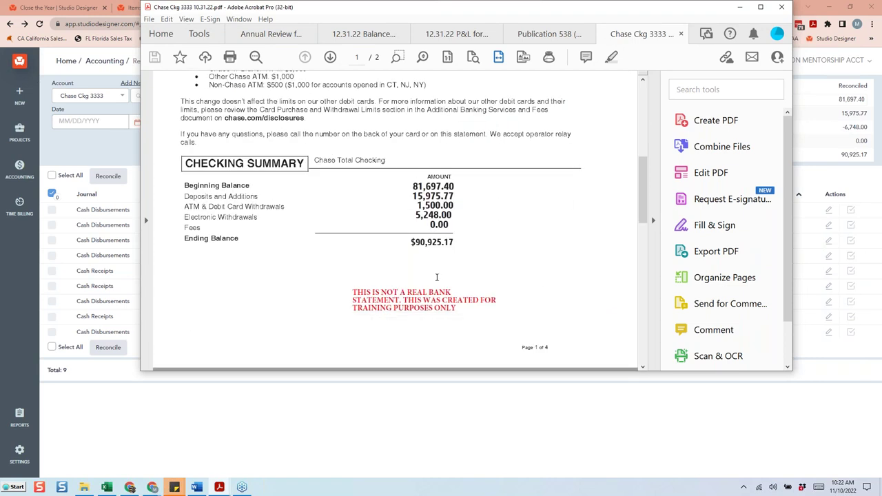
drag(495, 9, 349, 37)
click(838, 99)
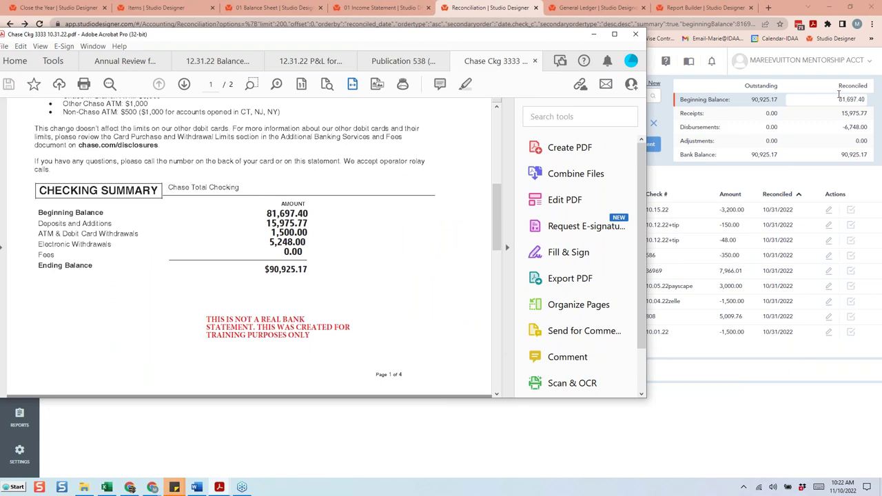
click(859, 113)
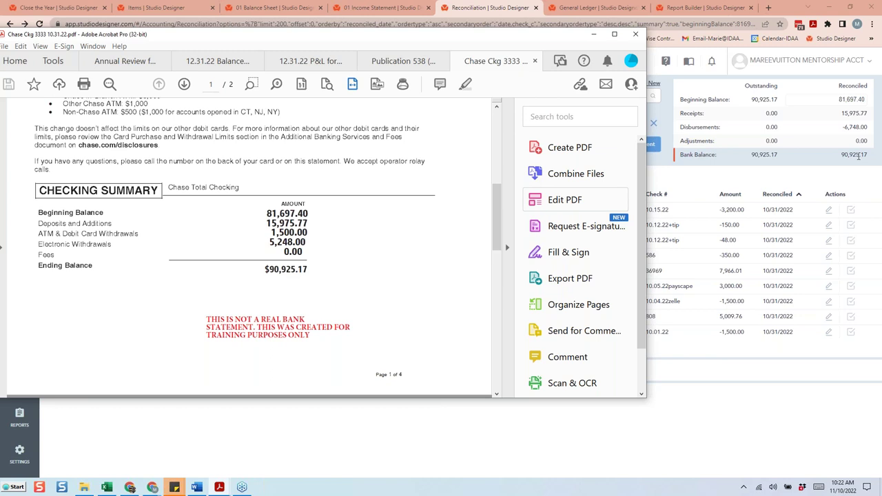
click(593, 34)
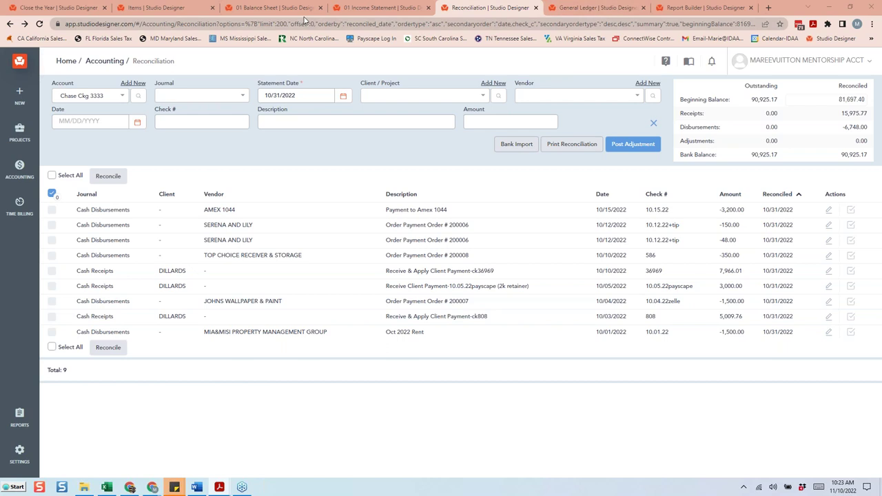
Step: Generate the Balance Sheet PDF for year 2022, period 10 October, again
click(279, 9)
click(521, 127)
click(499, 188)
click(498, 126)
click(492, 200)
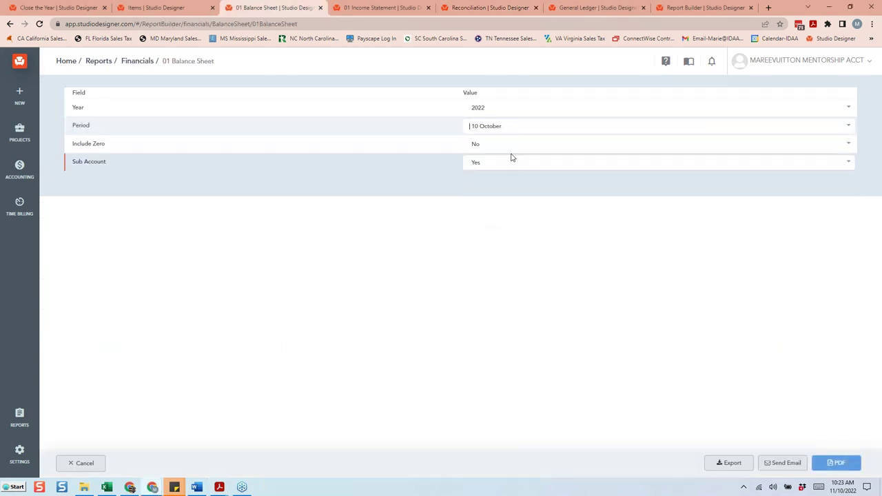
click(837, 463)
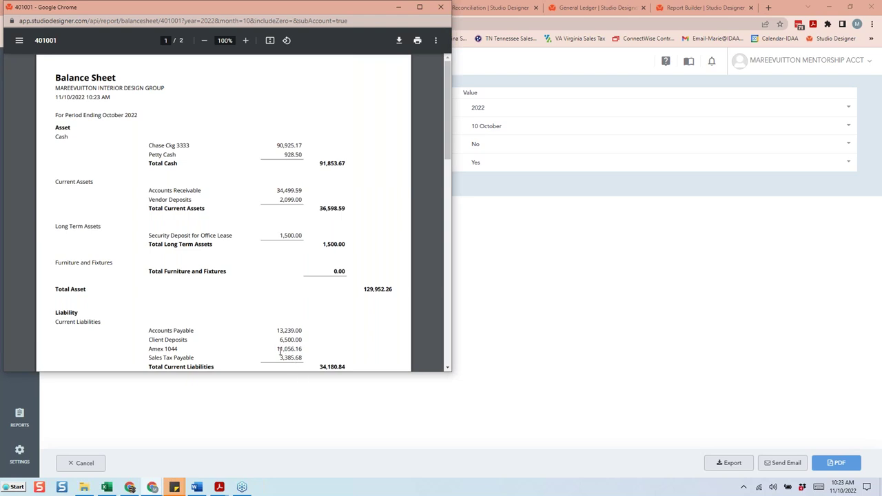
Step: Highlight the Amex balance on the Balance Sheet, and switch the Reconciliation page to the Amex account
drag(277, 350, 304, 350)
click(473, 73)
click(481, 8)
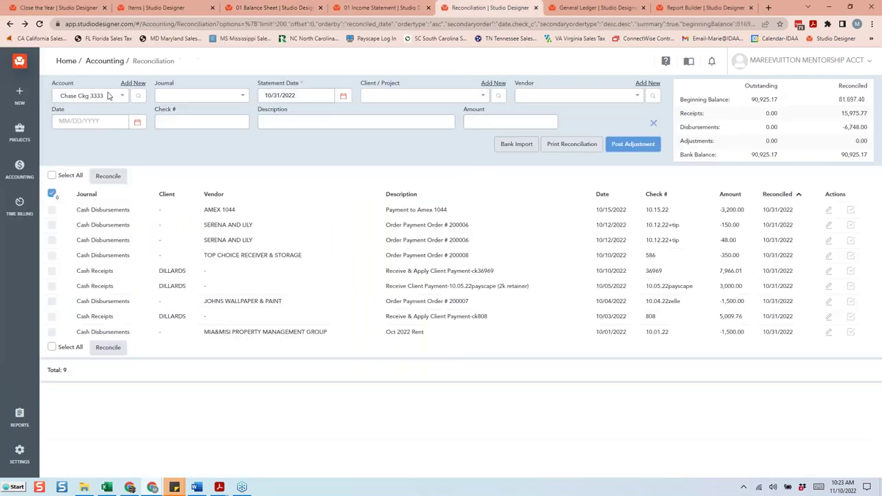
click(97, 102)
text(am)
click(88, 116)
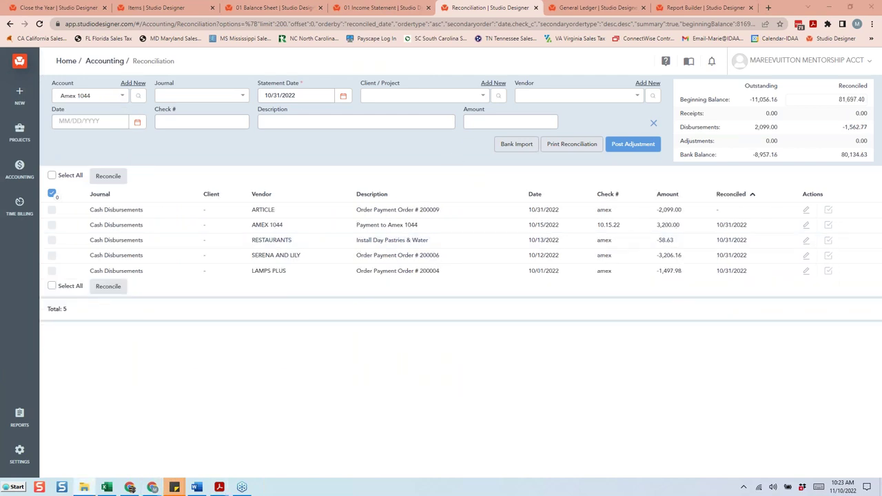
Step: Set the reconciled beginning balance of the Amex account to -7,394.39 and highlight its outstanding bank balance
click(827, 101)
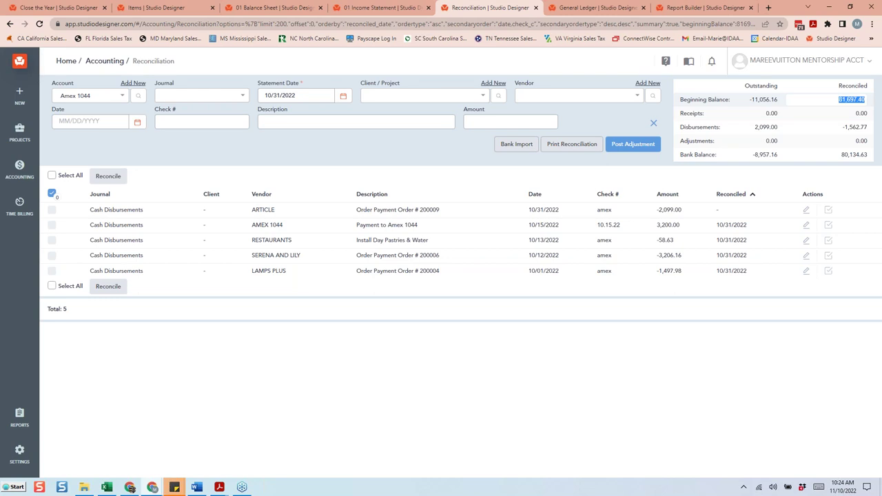
key(BackSpace)
text(-7394.35)
key(Tab)
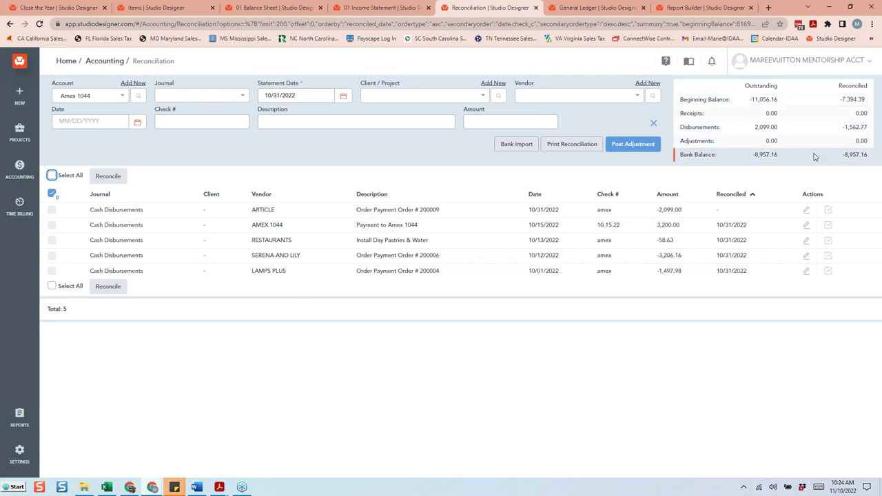
drag(752, 154, 773, 156)
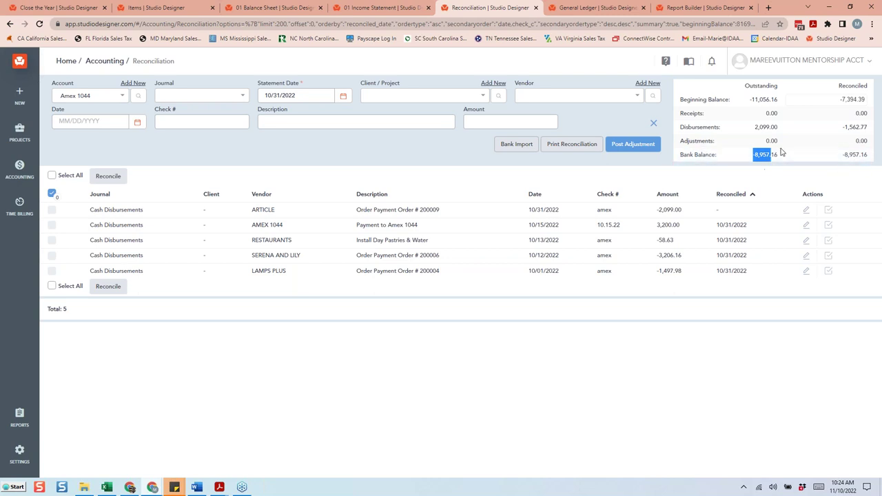
Step: Show the pending payments of the Amex 1044 credit card account in Money Out
click(841, 160)
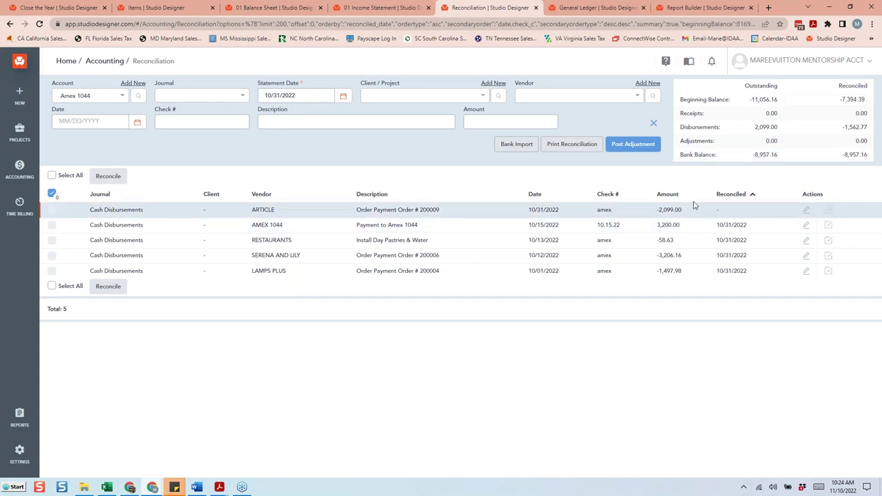
click(571, 10)
mouse_move(20, 168)
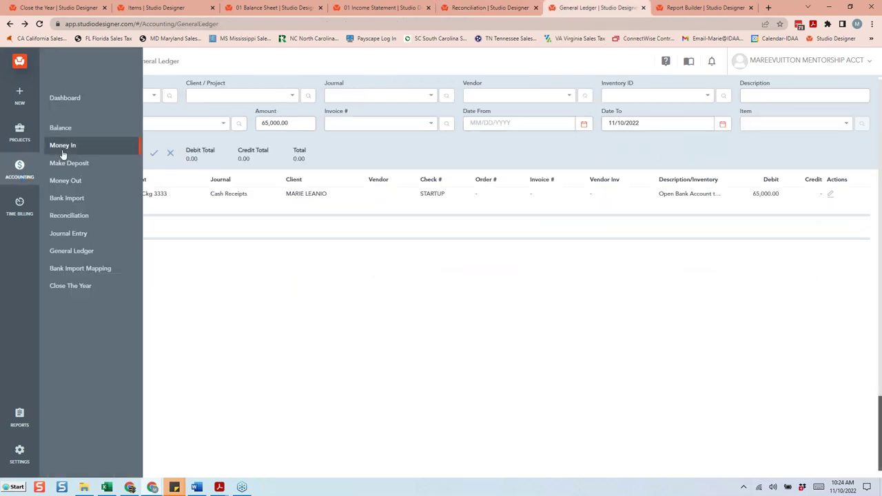
click(64, 181)
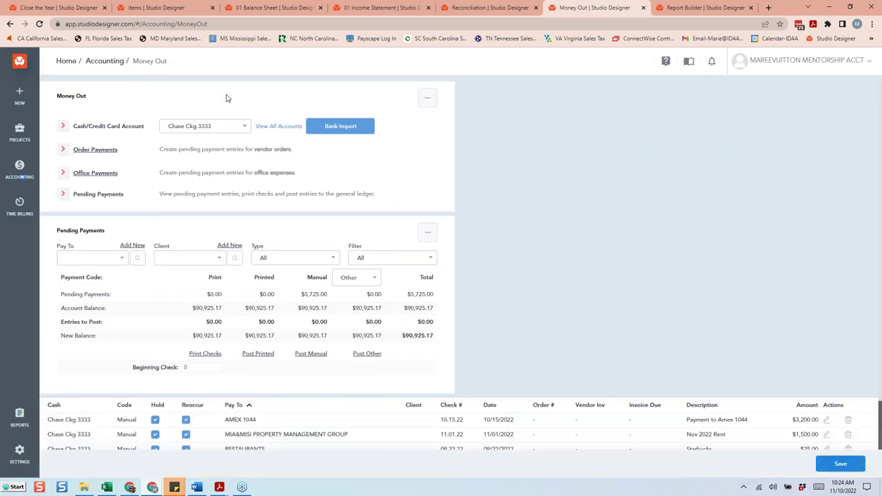
click(221, 130)
click(181, 146)
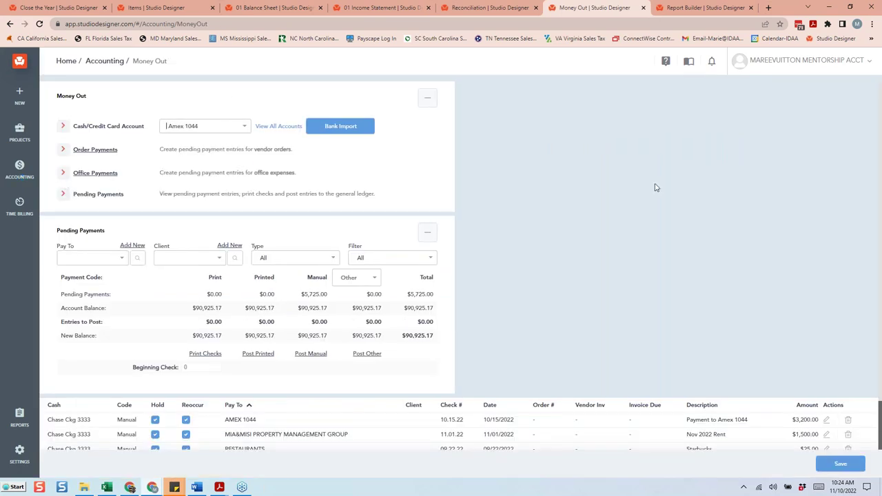
scroll(654, 189, down, 3)
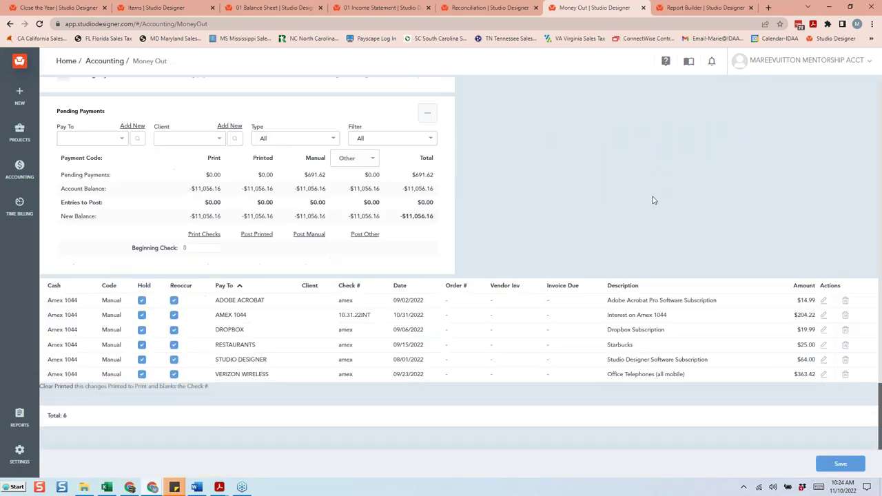
Step: Take the 10/31/2022 Amex 1044 interest payment of $204.22 off hold, save it, and post the manual payments
click(824, 315)
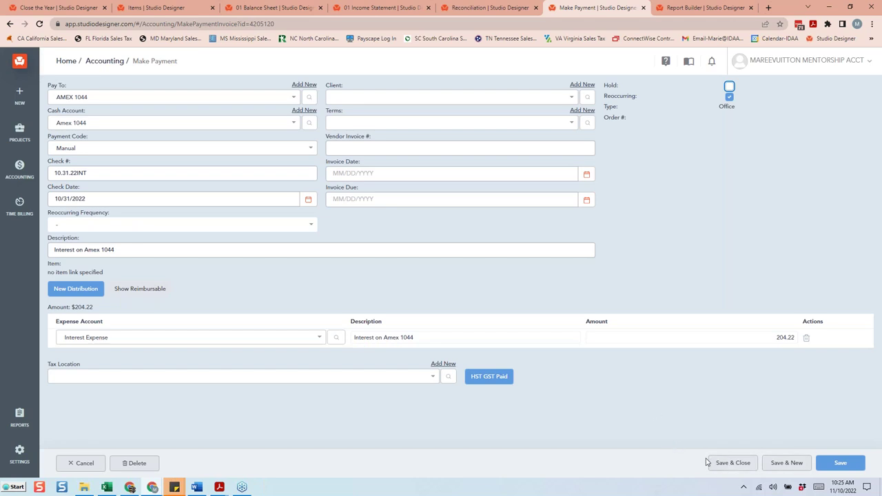
click(728, 463)
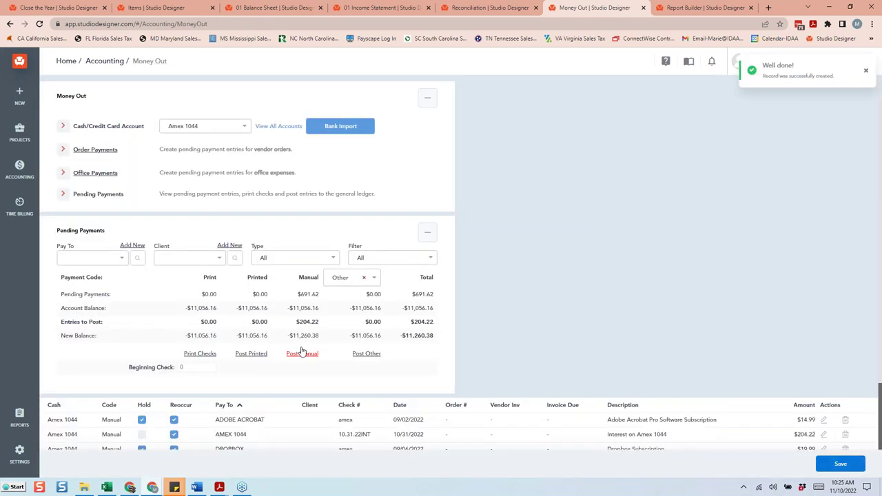
click(301, 353)
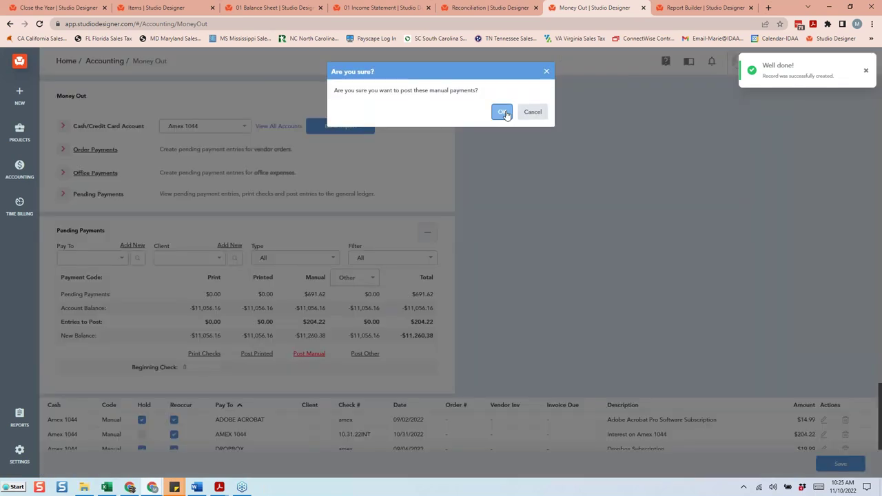
click(505, 112)
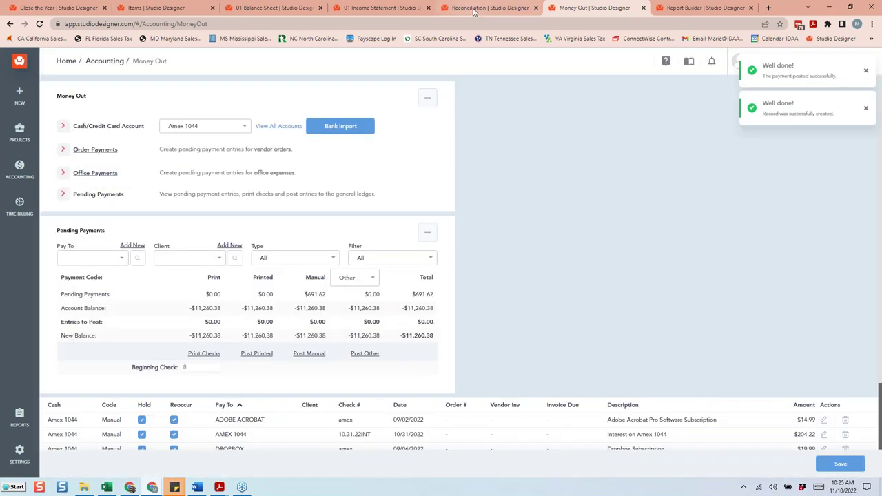
Step: Re-sort the Amex 1044 reconciliation list by reconciled date, and reconcile the 10/31/2022 interest entry
click(474, 10)
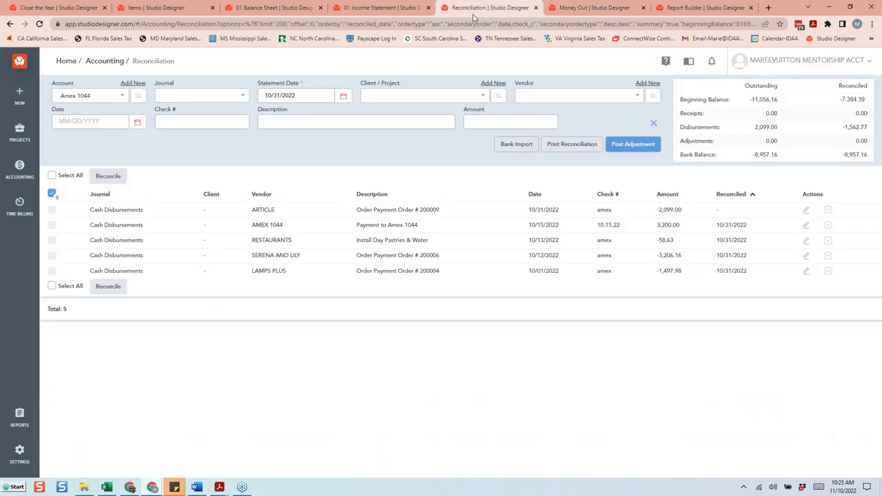
click(739, 195)
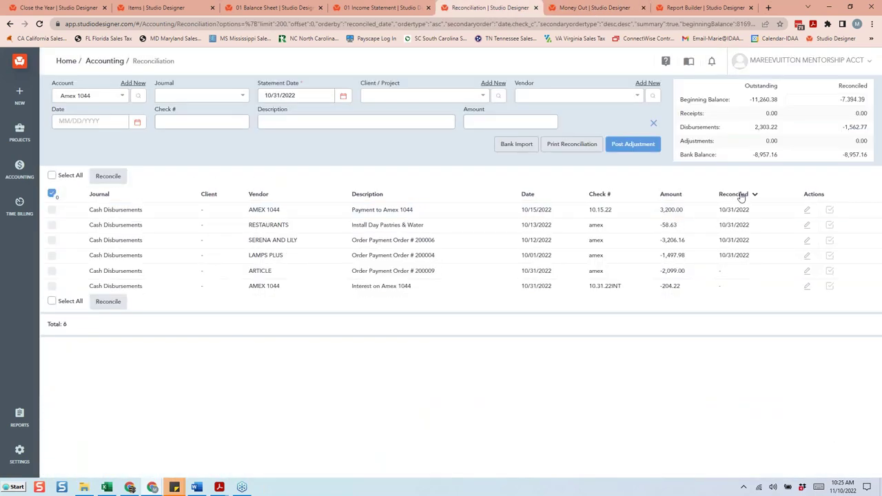
click(831, 288)
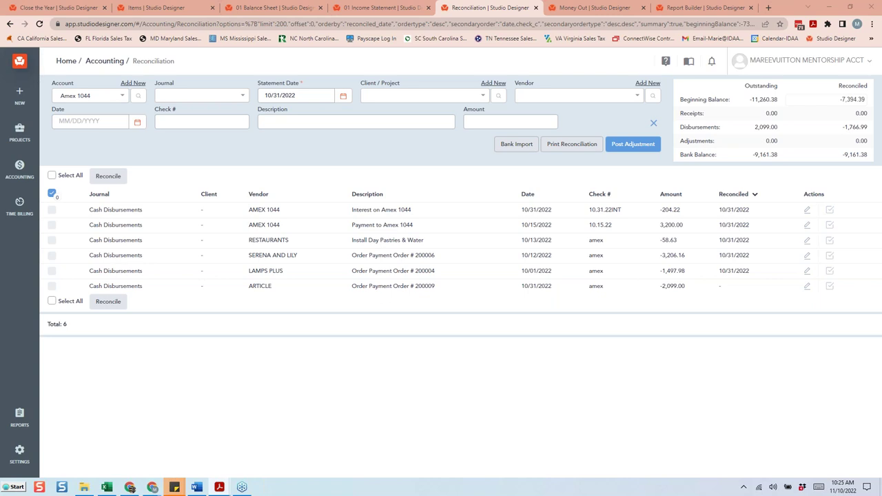
Step: Compare the October 31, 2022 Amex 1044 statement in Adobe Acrobat with the reconciled totals, and minimize the statement
drag(881, 64, 401, 60)
scroll(383, 273, down, 3)
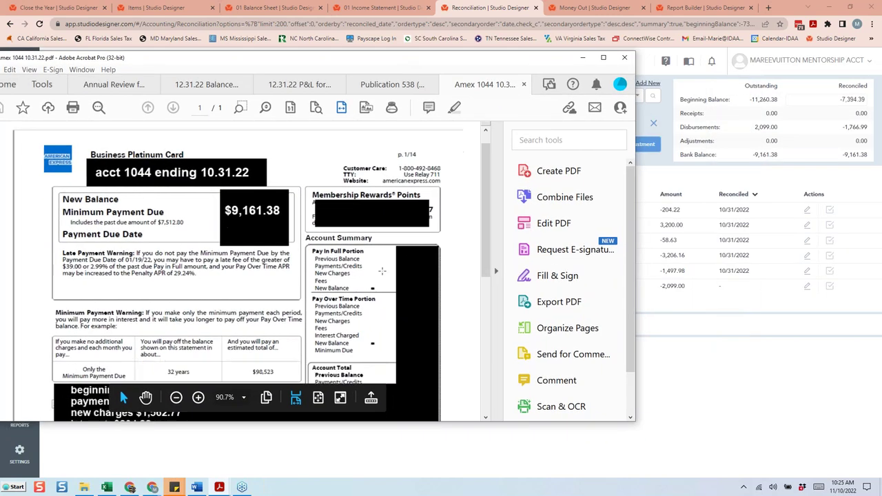
scroll(383, 273, up, 1)
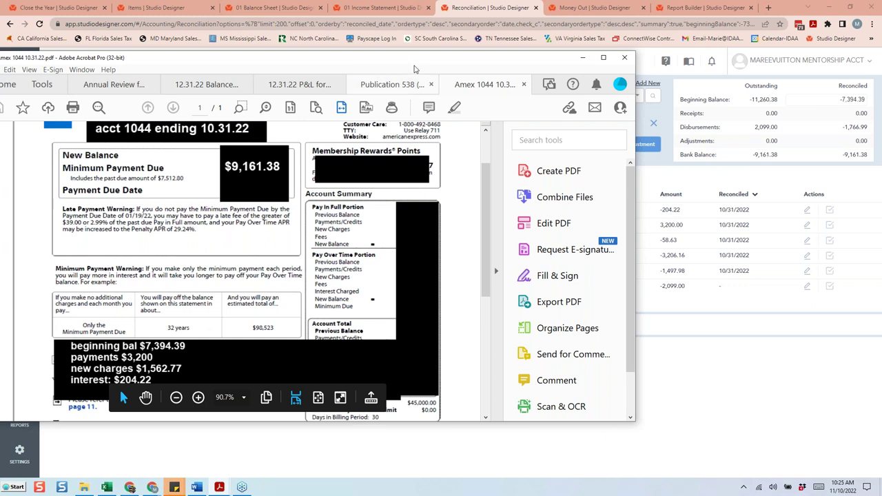
click(582, 57)
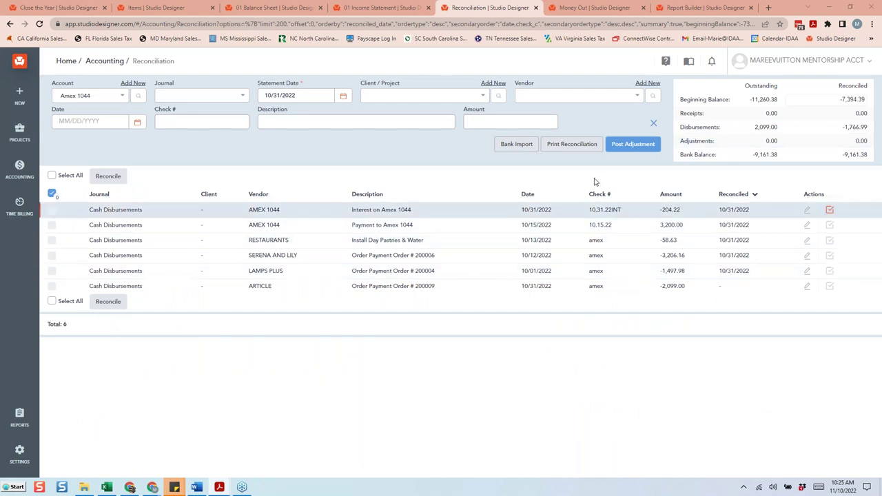
Step: Generate the Balance Sheet PDF for year 2022, period 10 October, and check the Amex 1044 liability
click(288, 7)
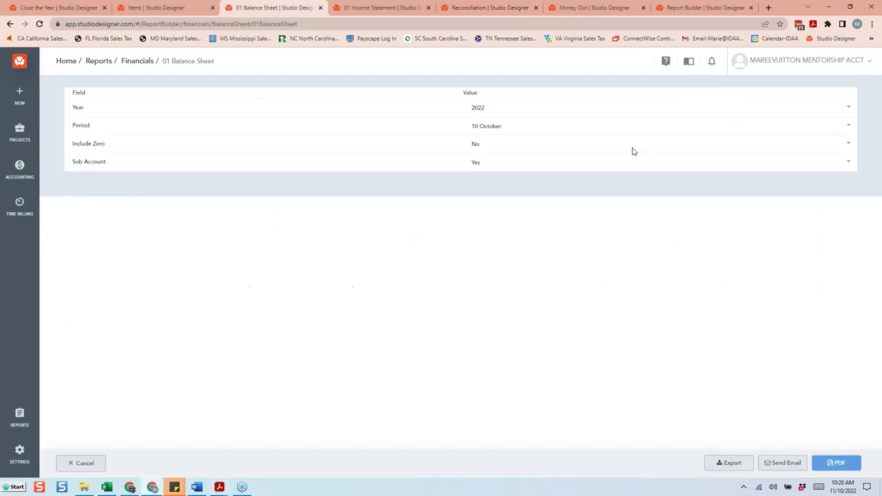
click(839, 464)
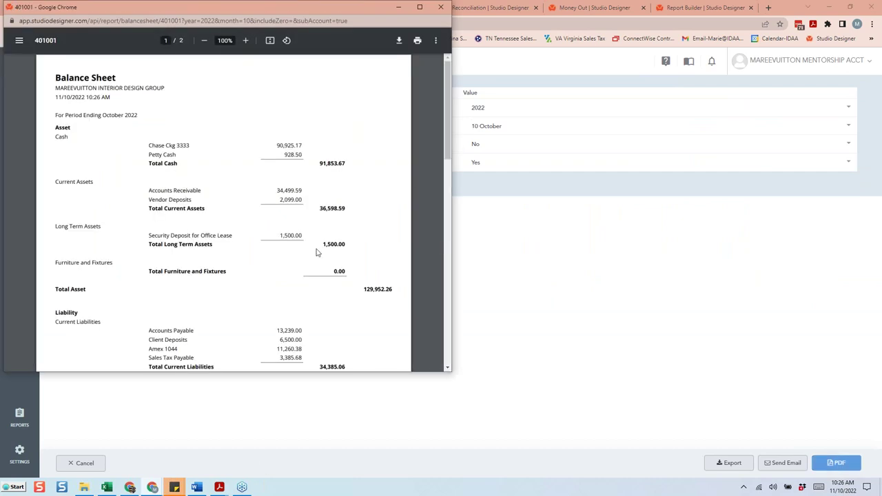
scroll(313, 267, down, 1)
scroll(312, 265, down, 3)
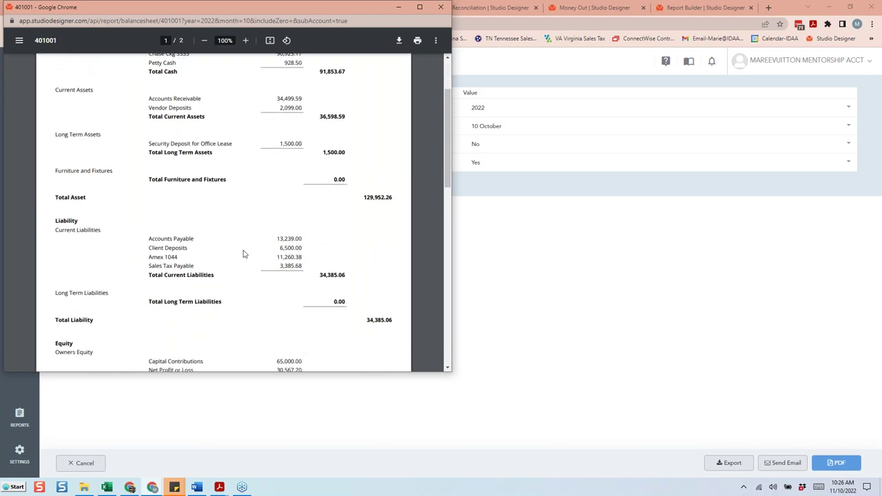
scroll(285, 265, up, 3)
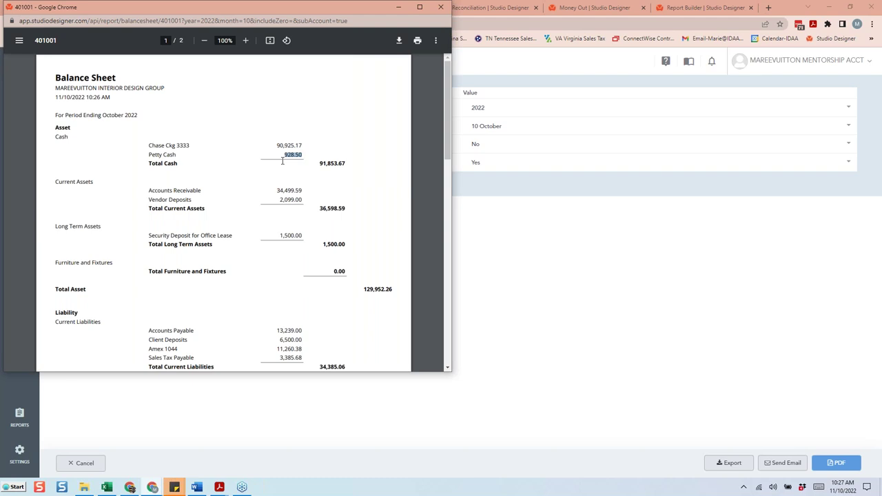
Step: Enlarge the Balance Sheet window to review its petty cash, assets, liabilities and equity, and close it
click(279, 153)
mouse_move(454, 293)
mouse_down()
mouse_move(492, 297)
mouse_move(458, 294)
mouse_up()
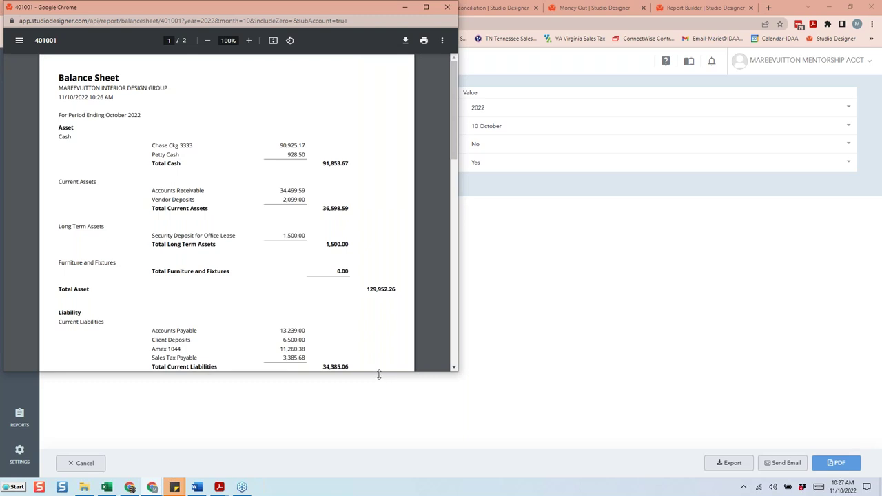
drag(378, 372, 354, 493)
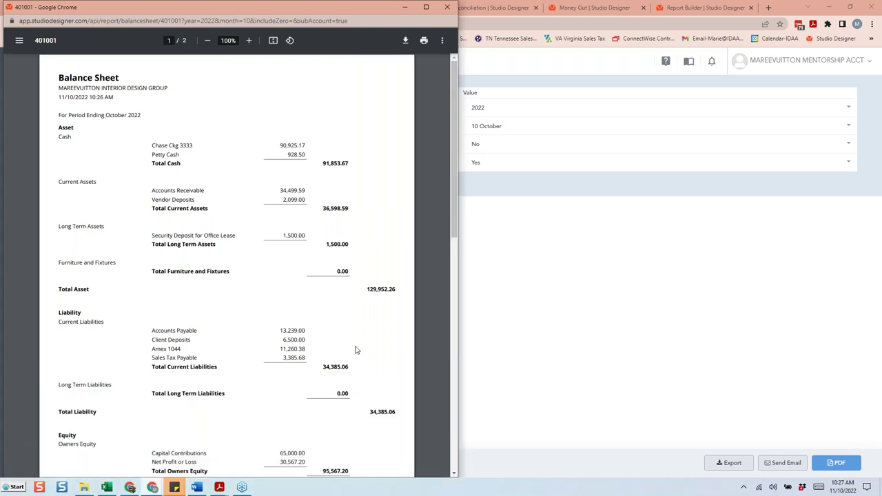
scroll(355, 350, down, 1)
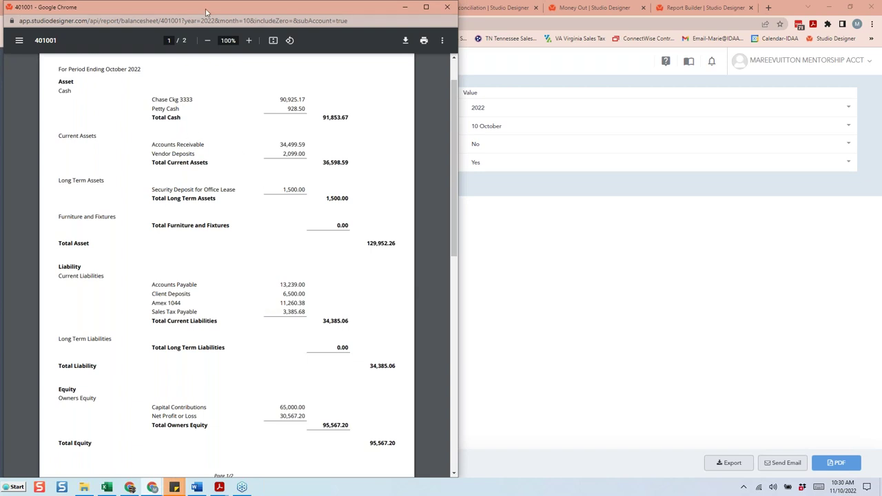
key(ctrl+w)
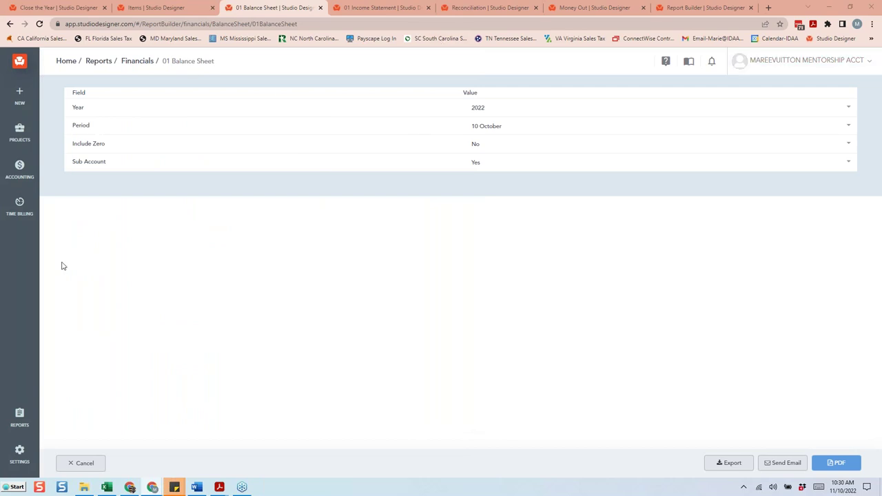
Step: Generate the legacy 5010 Accounts Receivable report as a PDF dated 10/31/2022, review its client totals, and close it
click(20, 413)
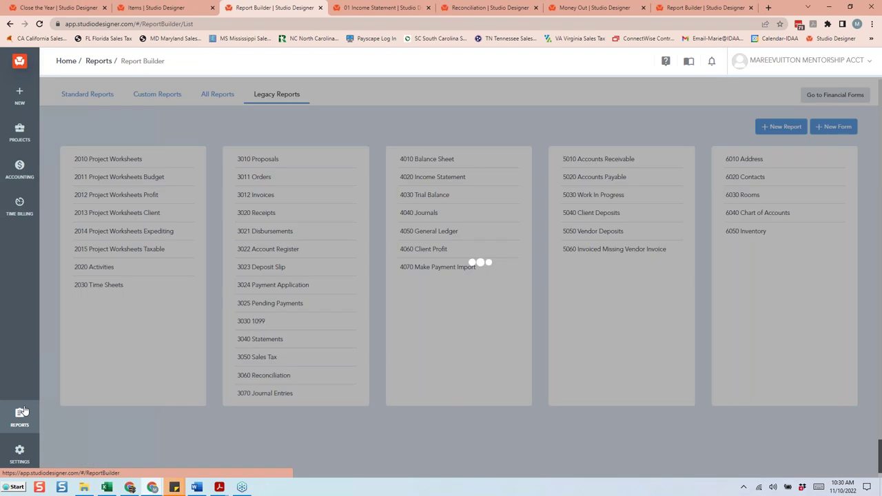
click(597, 162)
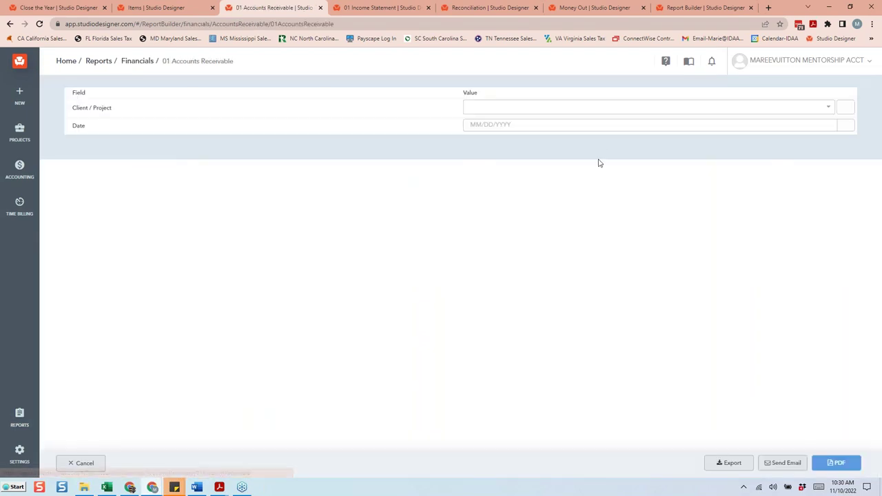
click(493, 126)
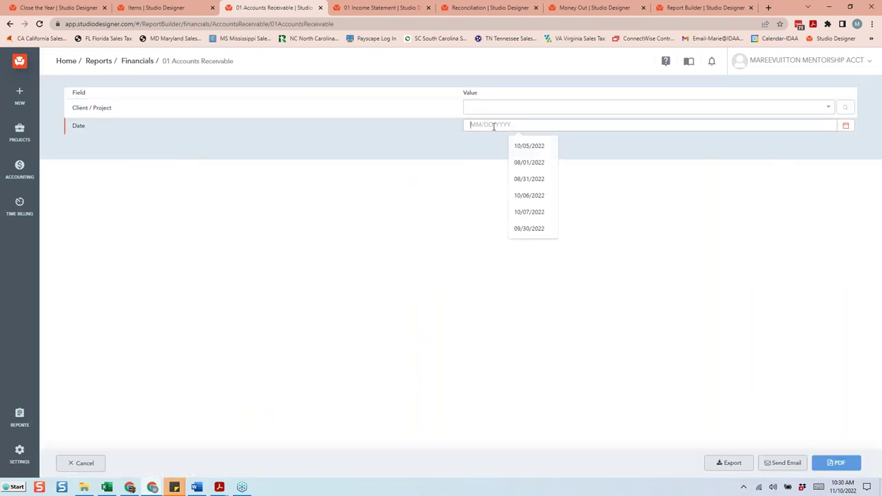
text(12/31/)
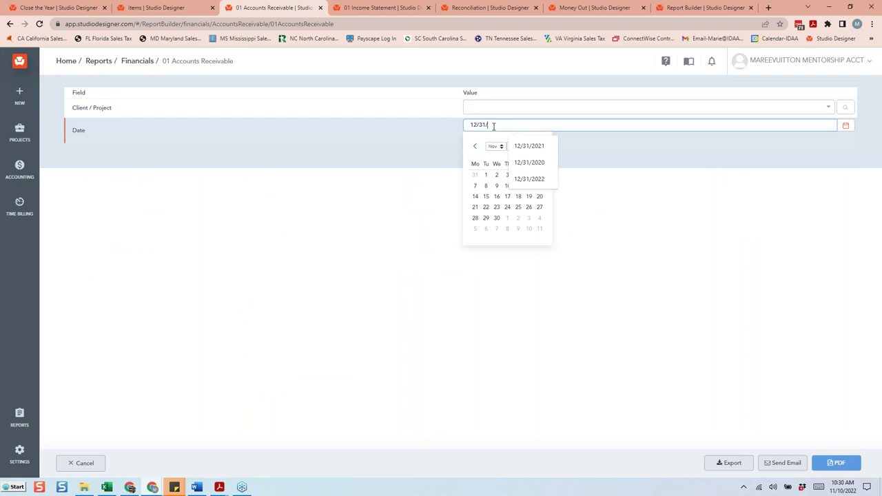
key(BackSpace)
key(BackSpace)
key(BackSpace)
key(BackSpace)
text(0)
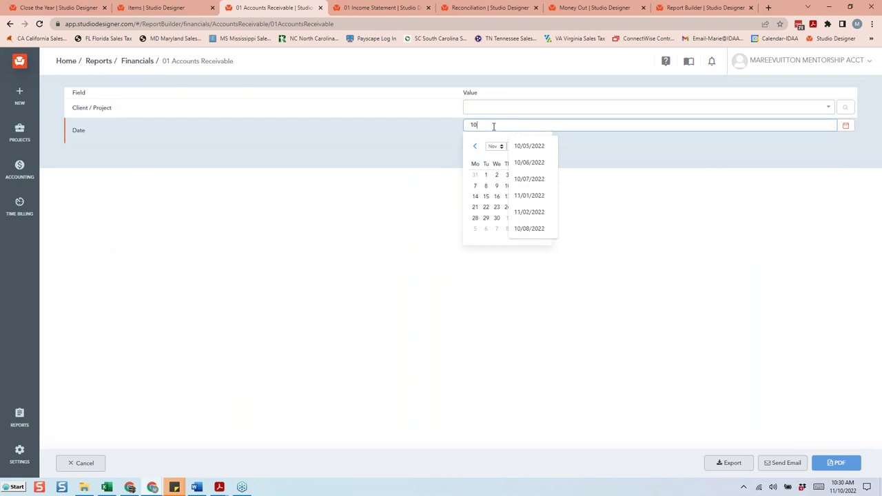
text(/31/202)
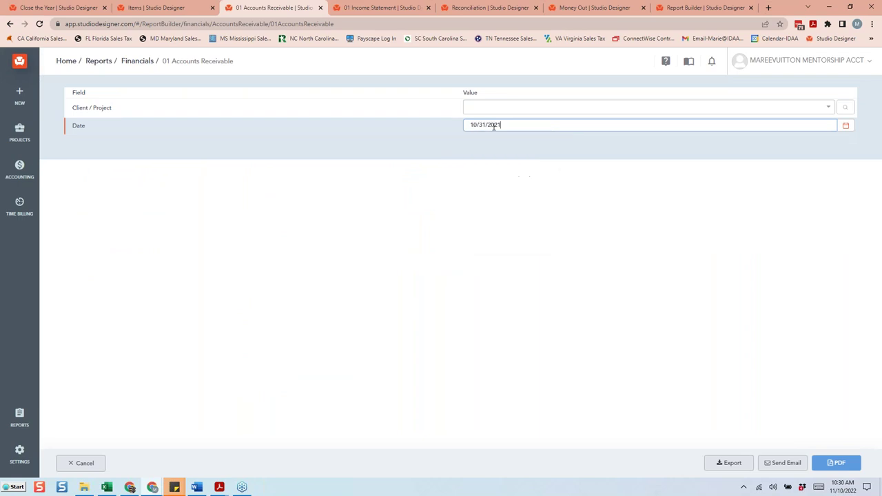
text(2)
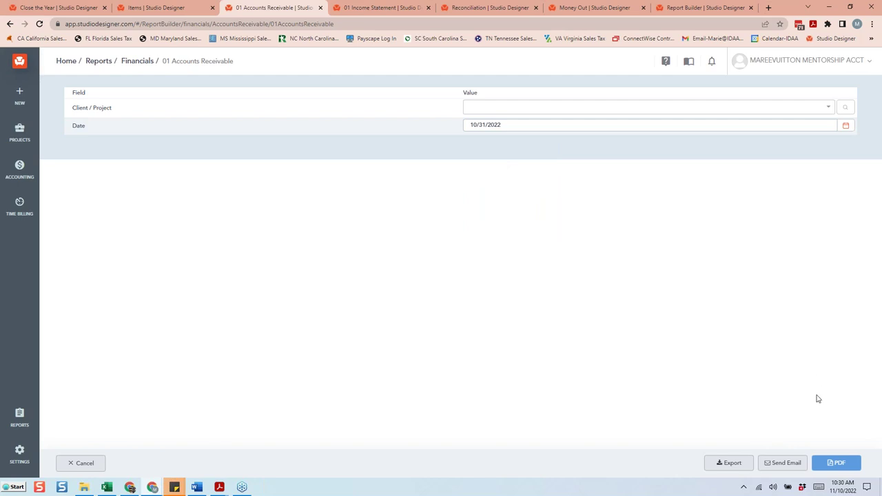
click(833, 466)
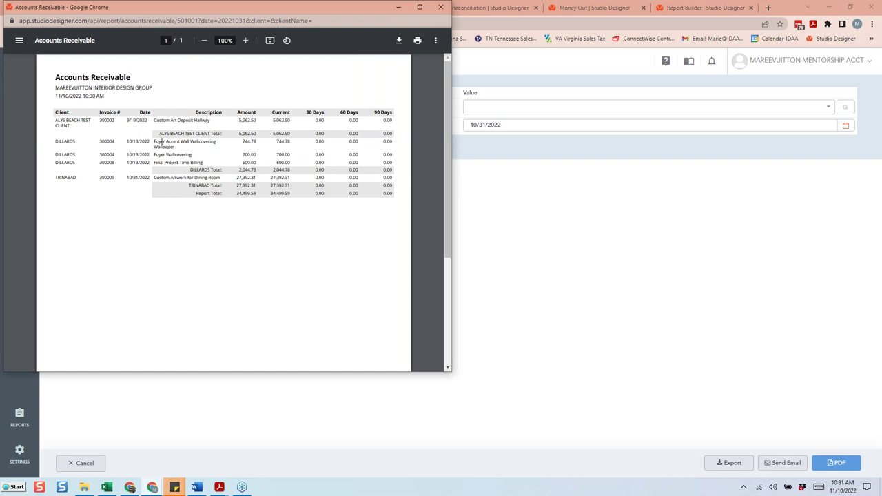
click(442, 7)
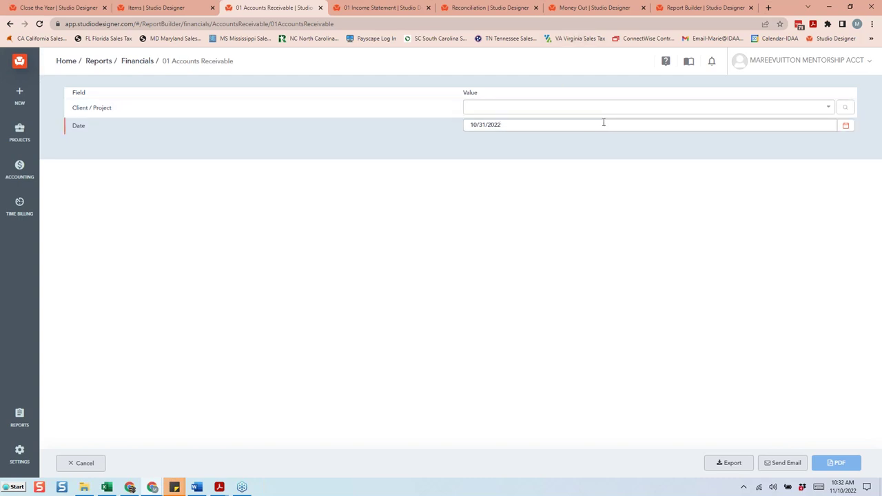
Step: Generate the custom report Vendor Deposit w PO & Client, check its report total against the Balance Sheet's vendor deposits, and close it
click(21, 422)
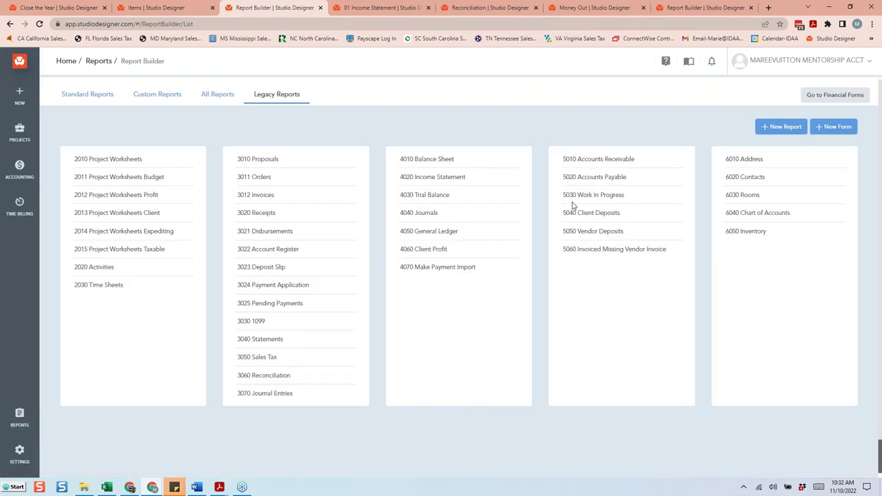
click(145, 100)
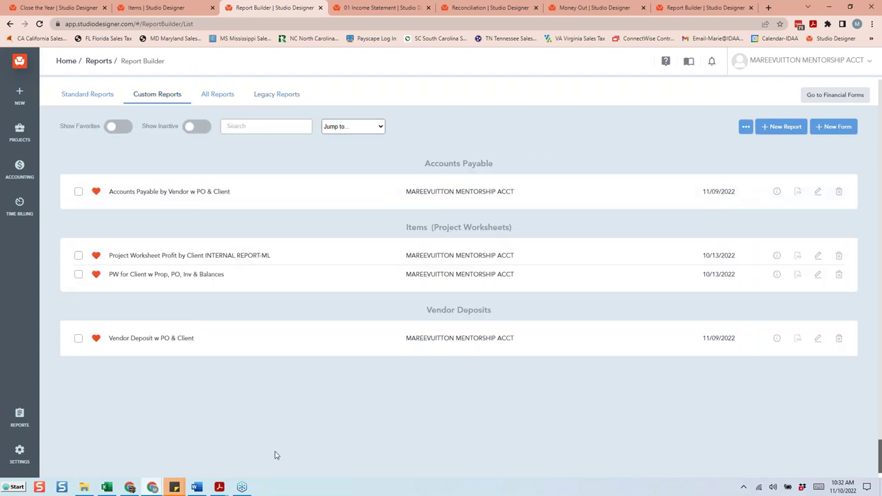
click(817, 341)
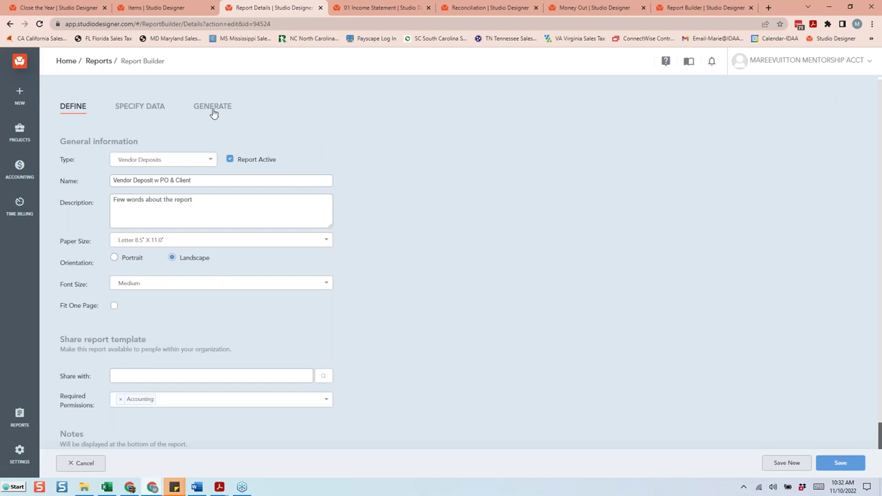
click(213, 109)
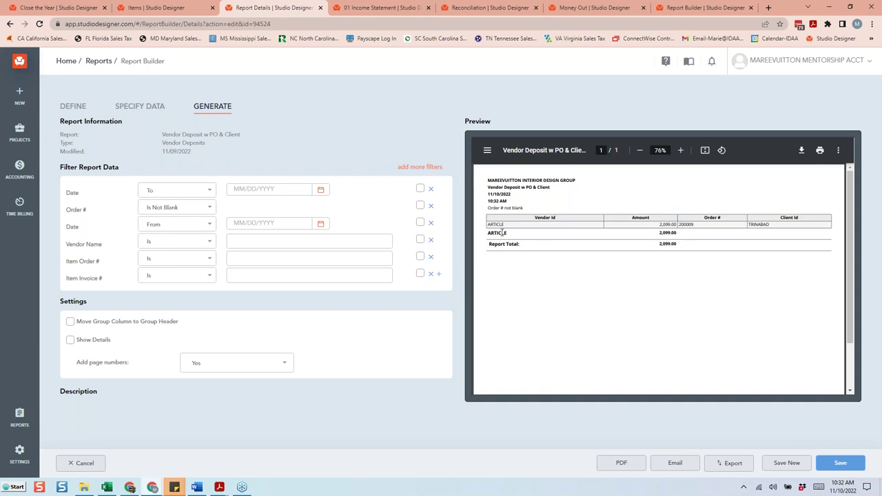
drag(660, 244, 682, 245)
click(85, 462)
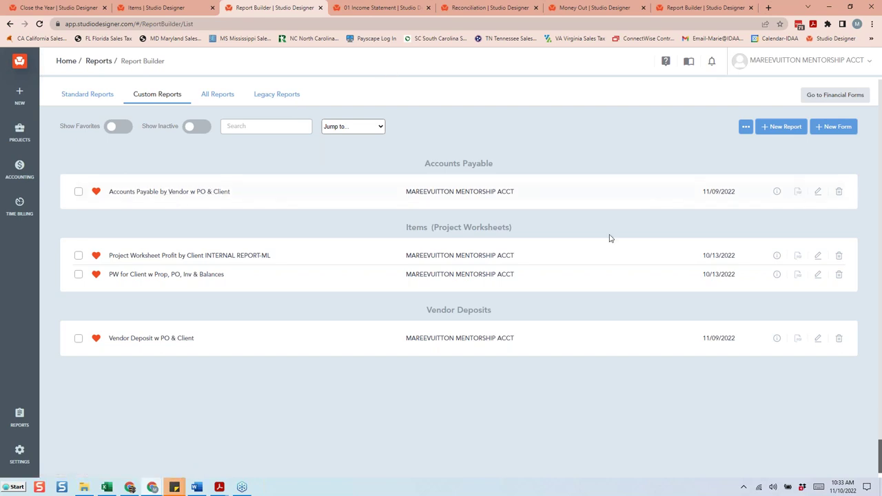
Step: Generate the custom report Accounts Payable by Vendor w PO & Client, review its vendor balances and total, and close it
click(818, 195)
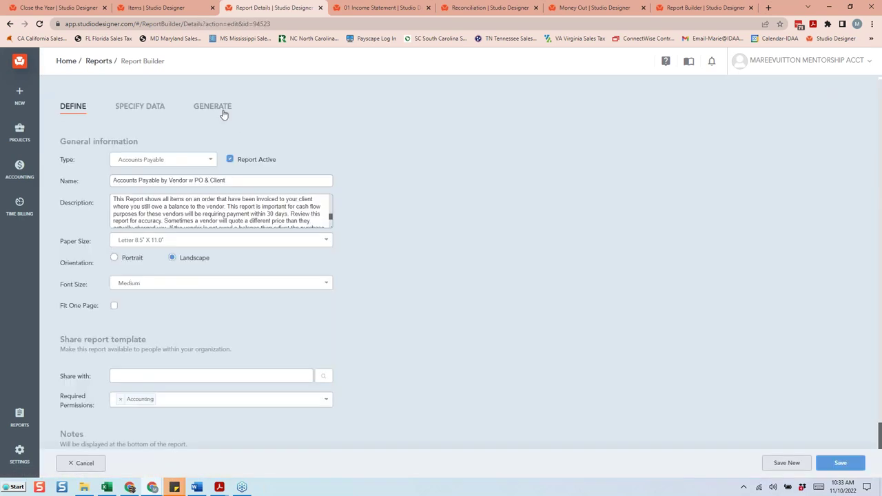
click(222, 108)
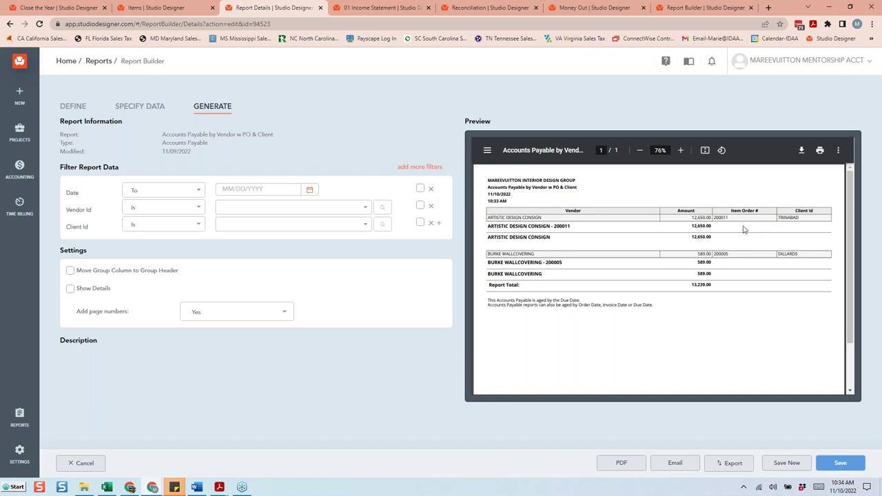
click(82, 463)
Step: Generate the legacy 5040 Client Deposits report as a PDF with zero balances included, review the client deposits total, and minimize it
click(276, 95)
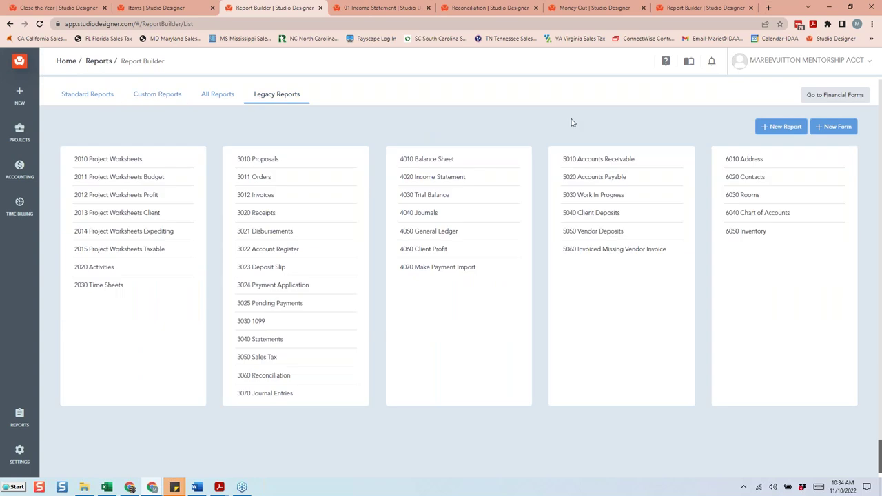
click(589, 213)
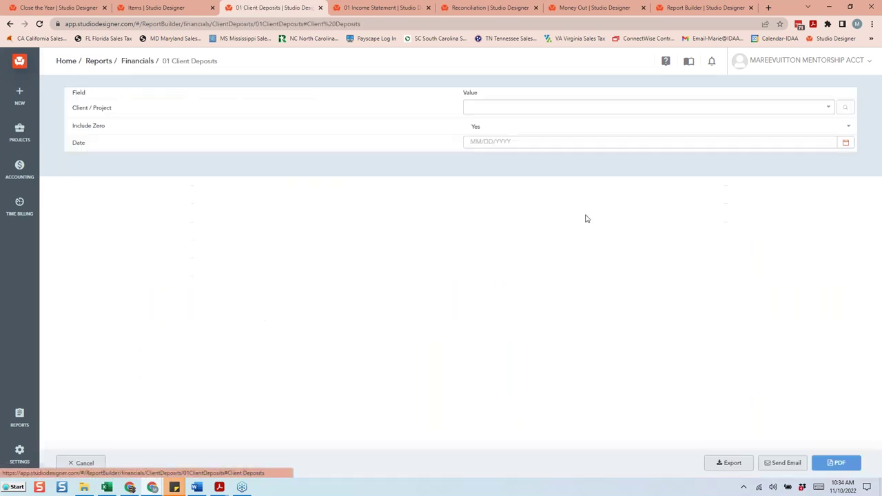
click(836, 466)
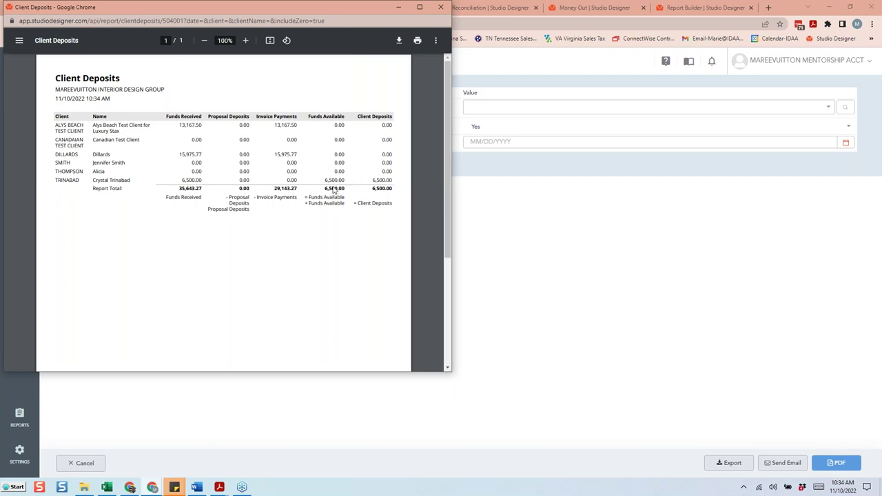
click(398, 7)
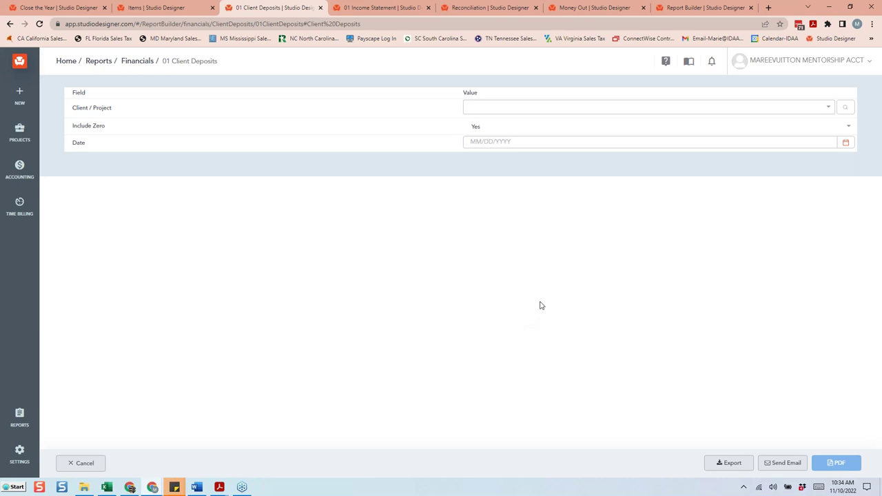
Step: Bring the October 2022 Balance Sheet window forward to check its client deposits liability against the Client Deposits report
key(alt+Tab)
drag(451, 69, 264, 14)
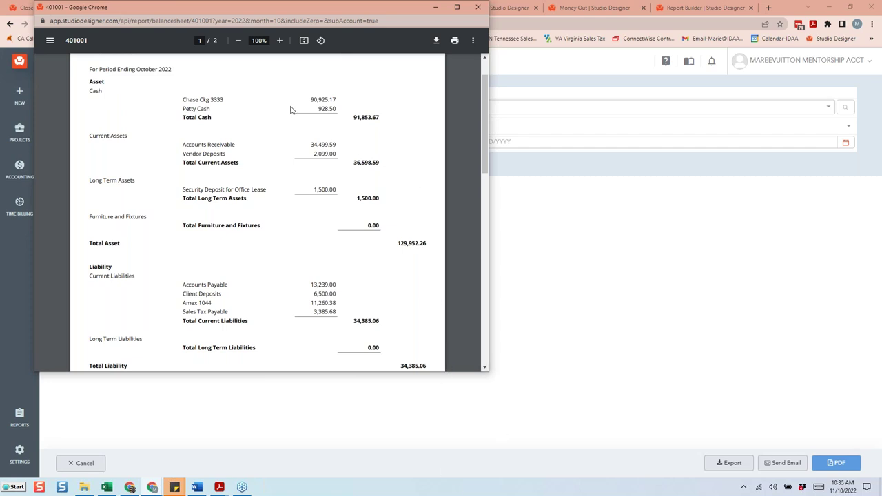
drag(367, 10, 353, 104)
Step: Generate the Income Statement PDF for 2022 from 1 January to 10 October with sub accounts totaled, and move its window aside
click(384, 8)
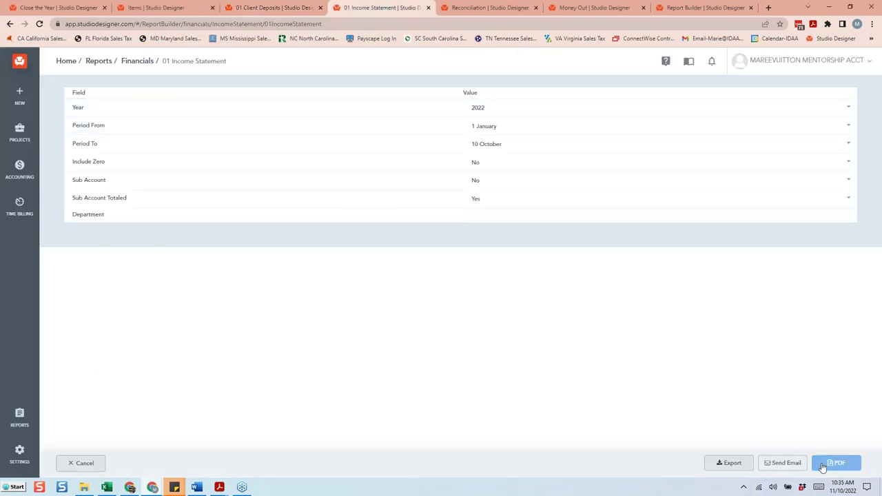
click(828, 465)
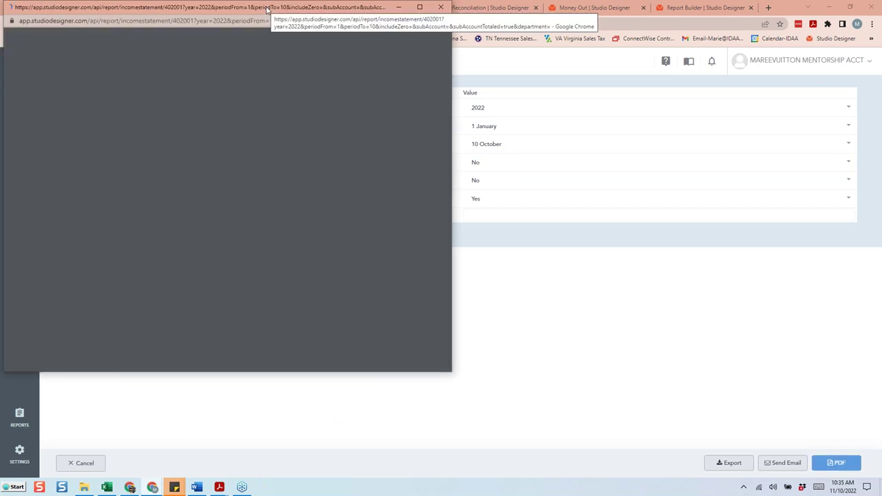
drag(268, 9, 697, 9)
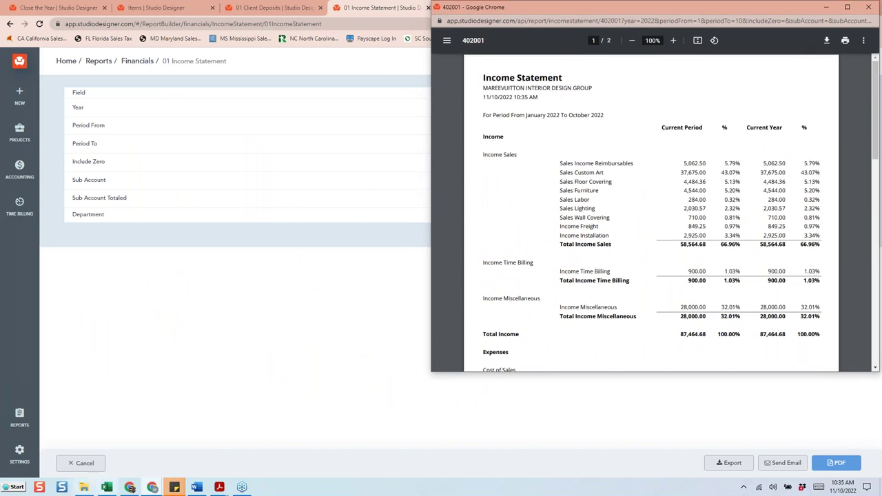
Step: Arrange the Balance Sheet beside the Income Statement and extend both windows to show more of each report
click(154, 489)
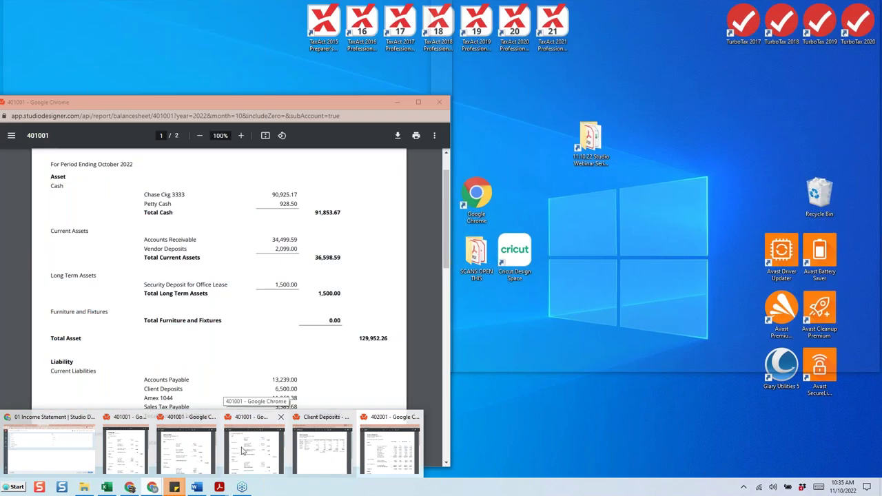
click(251, 449)
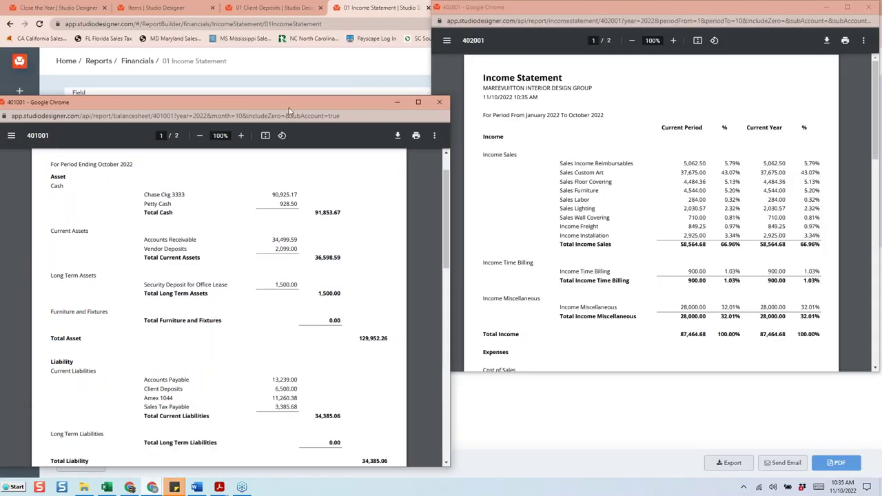
drag(288, 101, 289, 15)
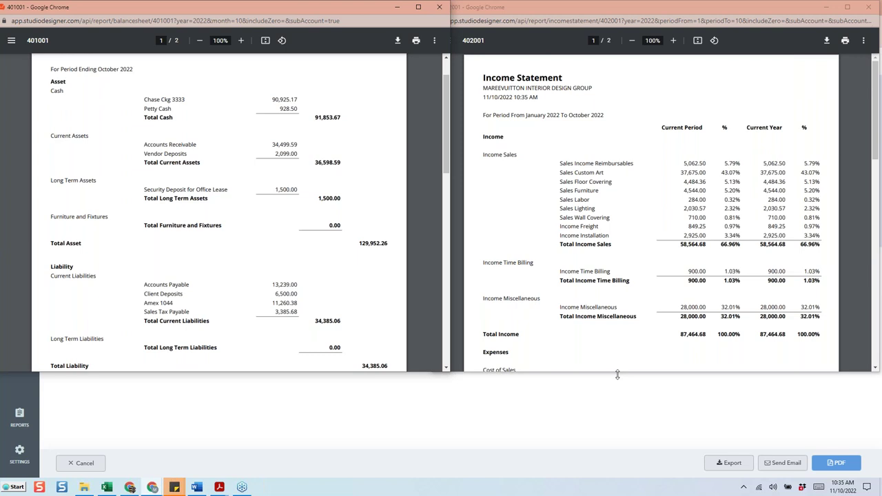
drag(617, 375, 617, 477)
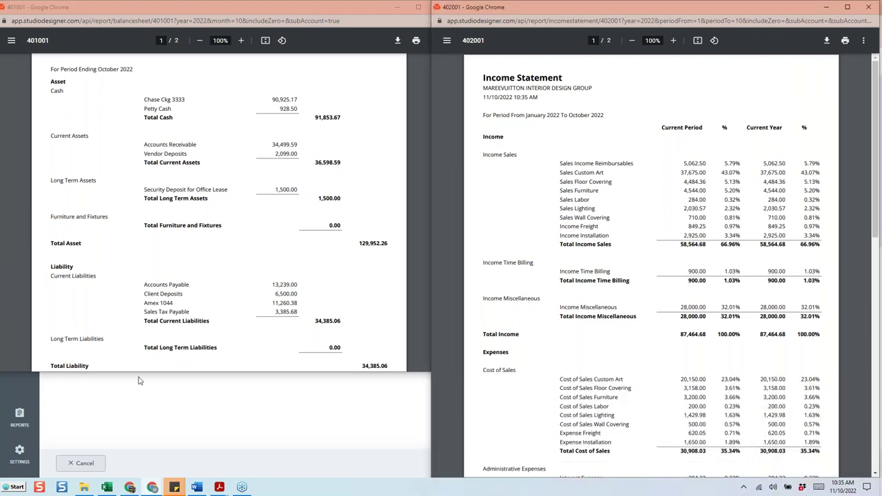
drag(183, 376, 170, 488)
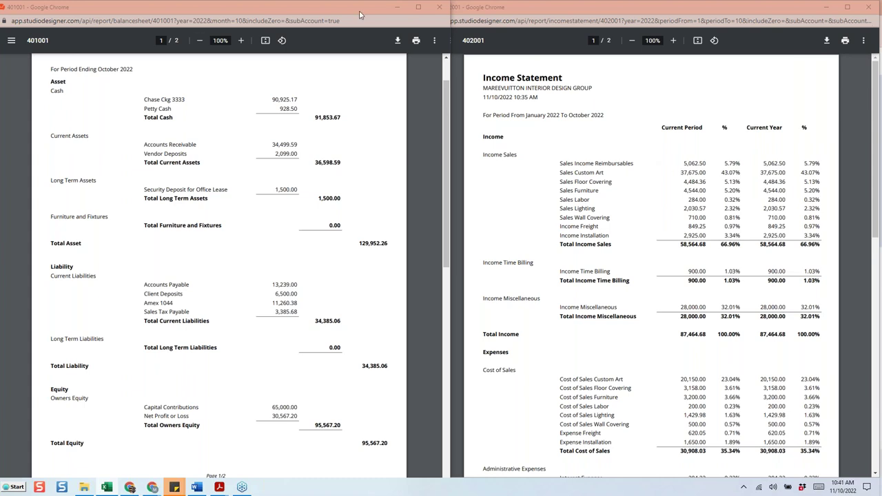
Step: Minimize the Balance Sheet, enlarge the Income Statement to compare Total Cost of Sales with Total Income Sales, and restore its window size
click(395, 9)
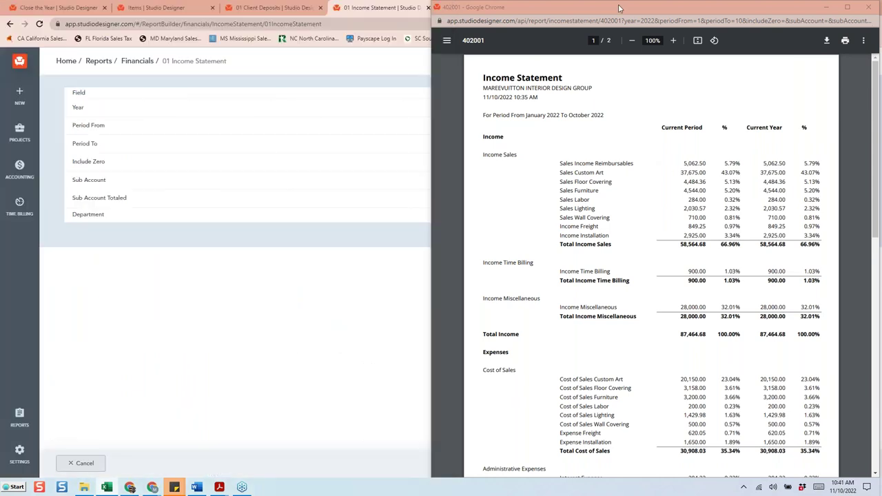
drag(616, 4, 192, 2)
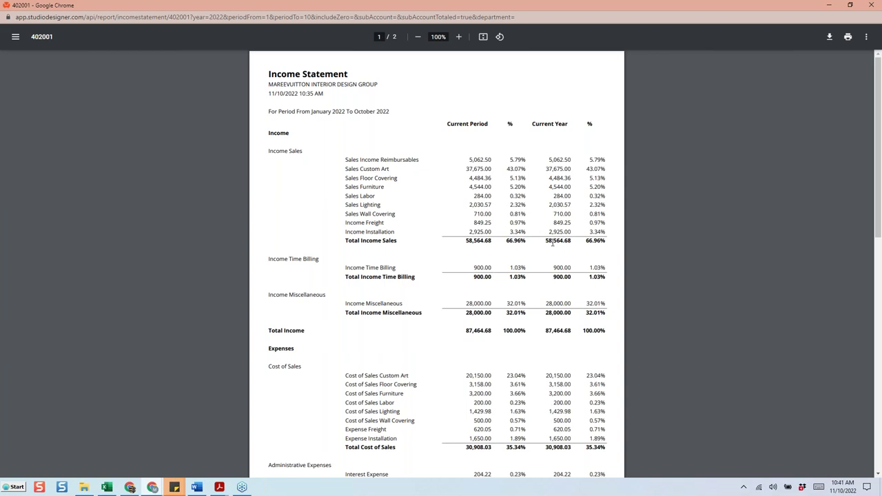
drag(547, 449, 577, 449)
drag(542, 239, 576, 238)
click(850, 6)
double_click(344, 238)
Step: Examine the Income Statement's income, cost of sales, administrative expenses and net profit or loss across both pages
scroll(287, 224, down, 1)
scroll(287, 224, down, 2)
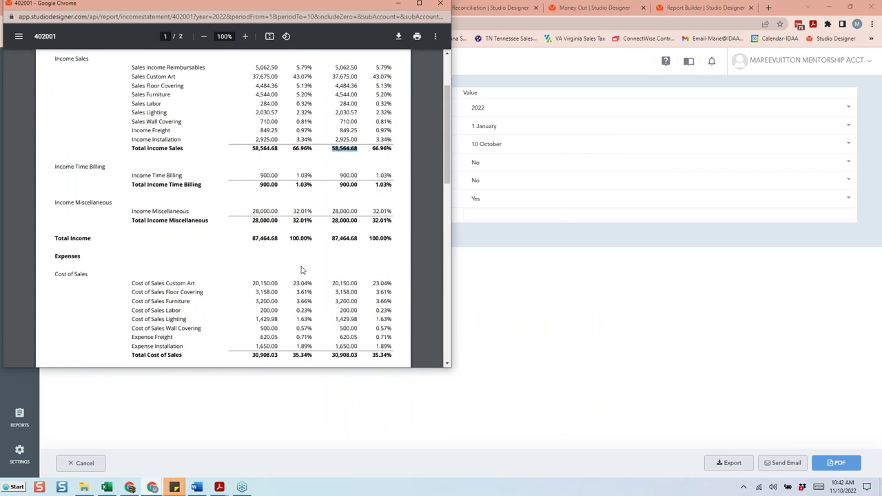
scroll(309, 273, down, 1)
scroll(303, 269, up, 2)
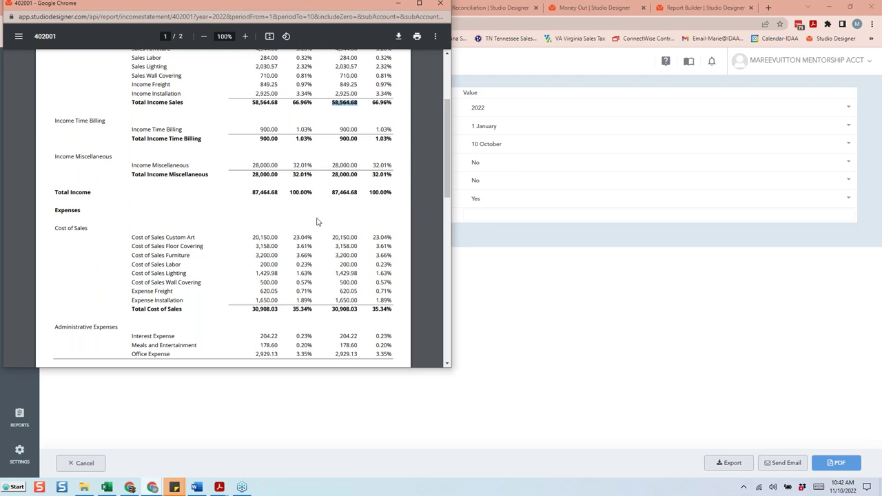
drag(446, 113, 447, 184)
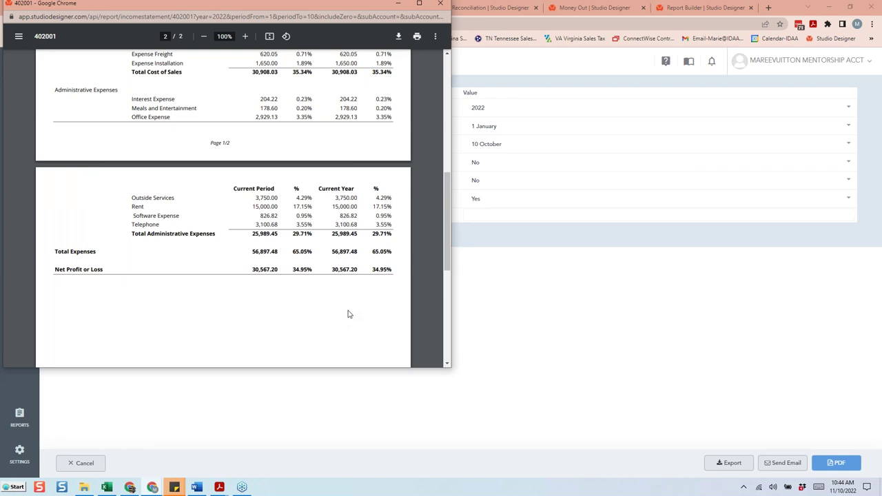
scroll(339, 317, up, 5)
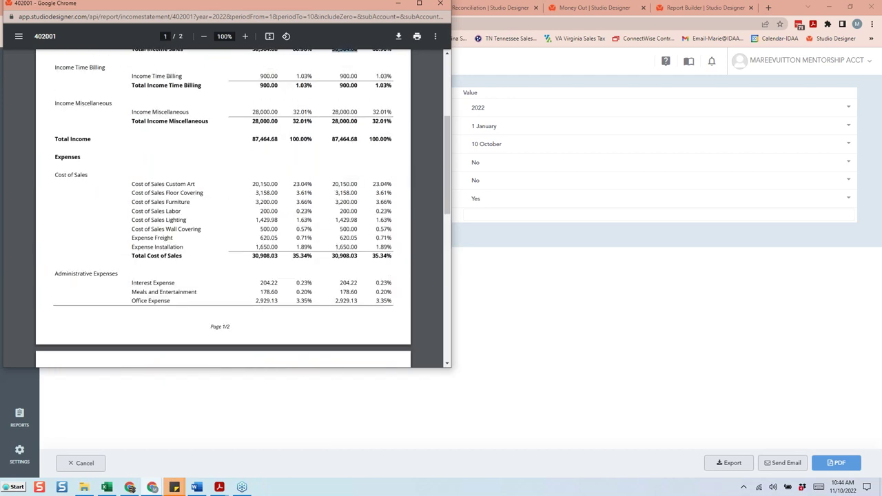
scroll(274, 184, down, 5)
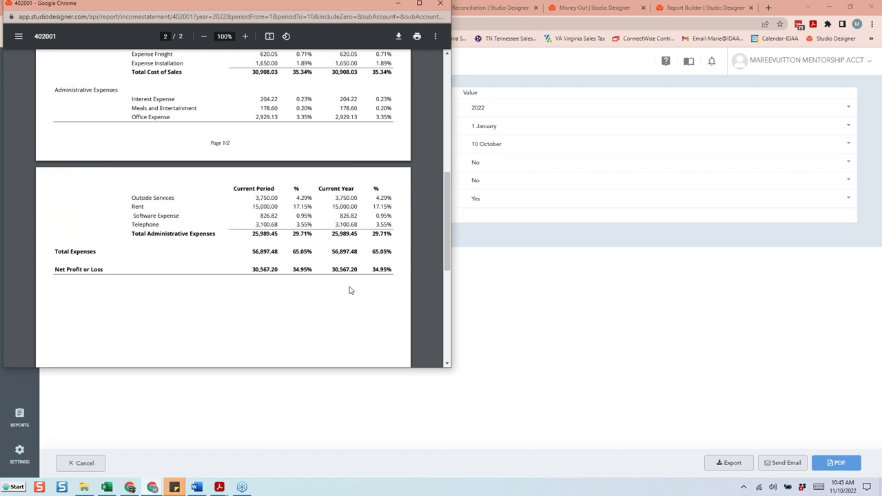
scroll(355, 286, up, 2)
scroll(241, 207, up, 3)
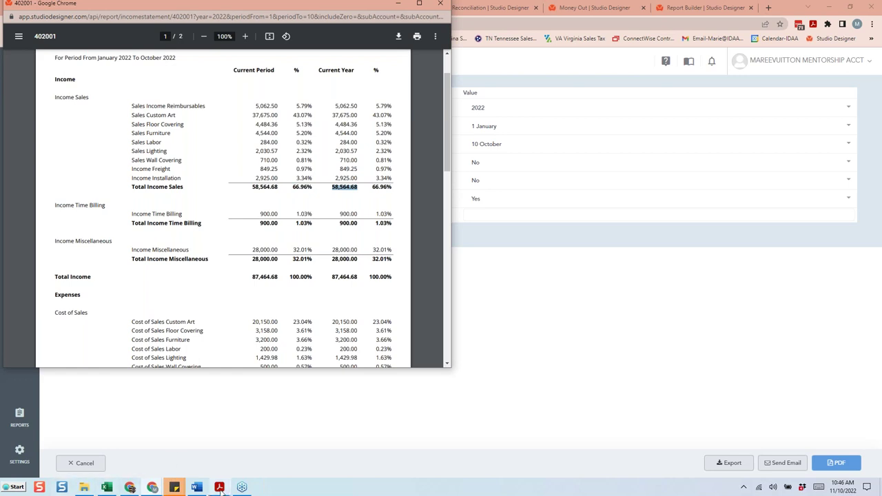
Step: Switch to Adobe Acrobat to read the Annual Financial Review handout in a maximized window, and minimize it
mouse_move(219, 487)
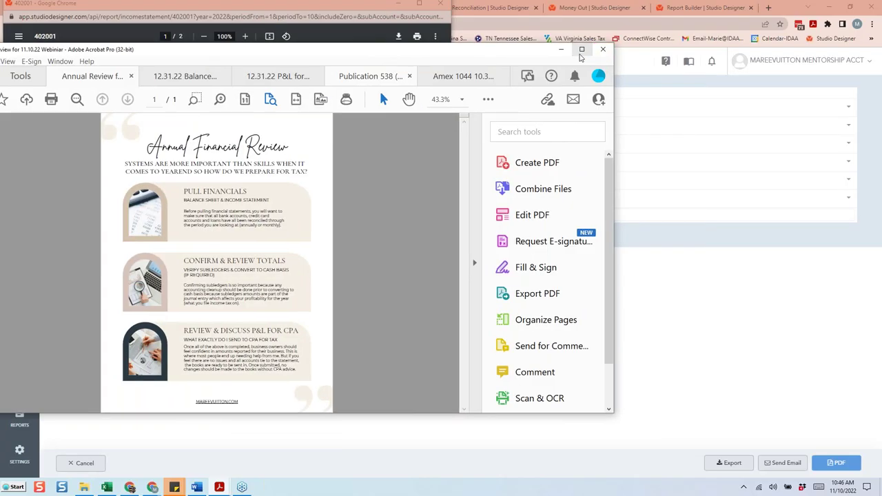
click(581, 50)
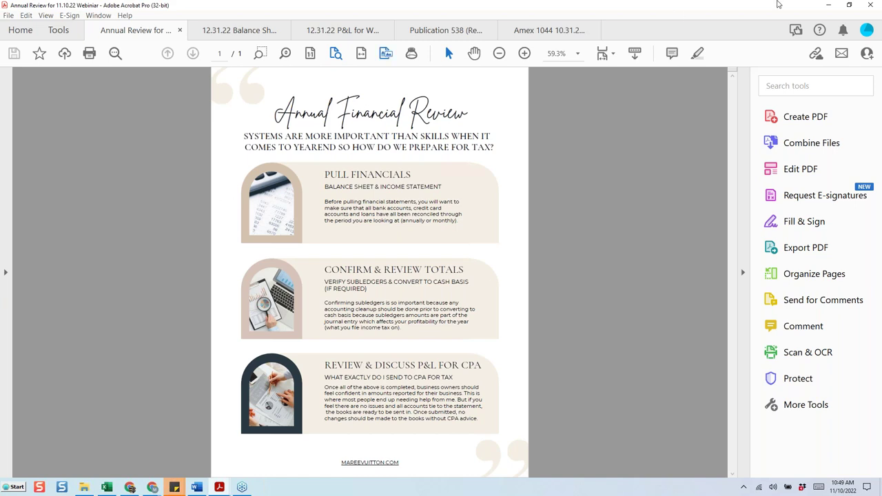
click(828, 4)
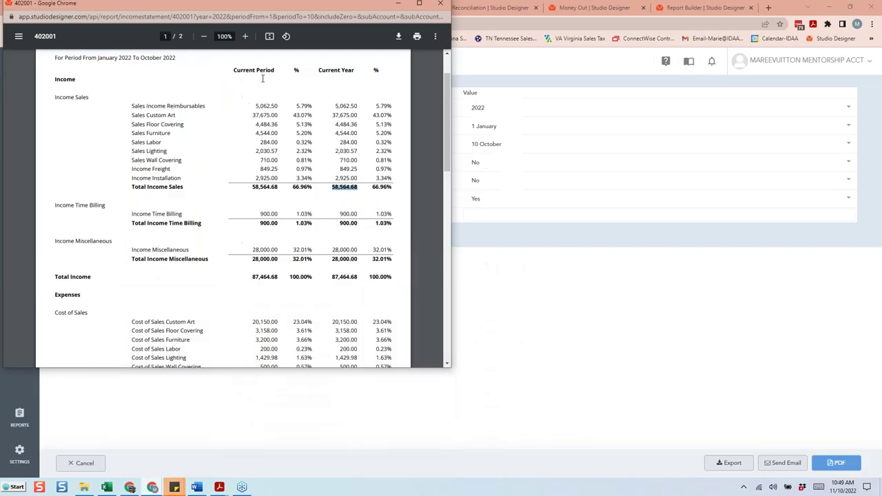
Step: Clear the reconciled marks from all Amex 1044 transactions on the 10/31/2022 reconciliation in Studio Designer
click(507, 66)
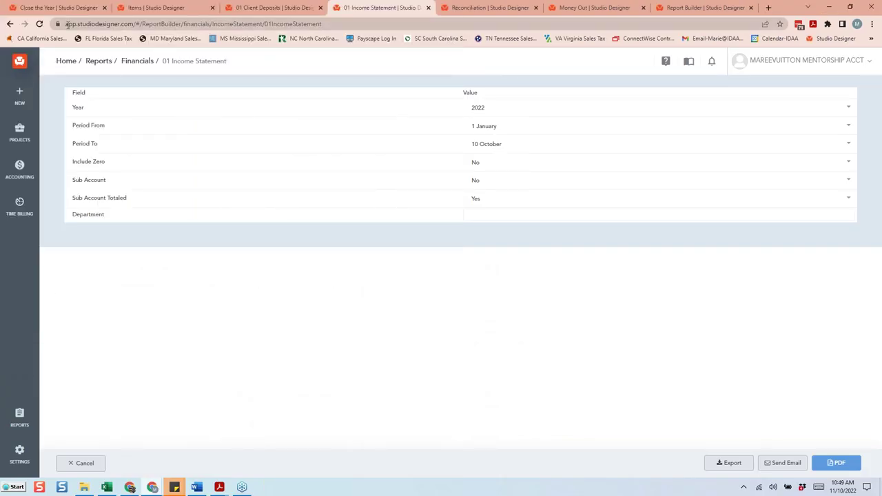
click(471, 8)
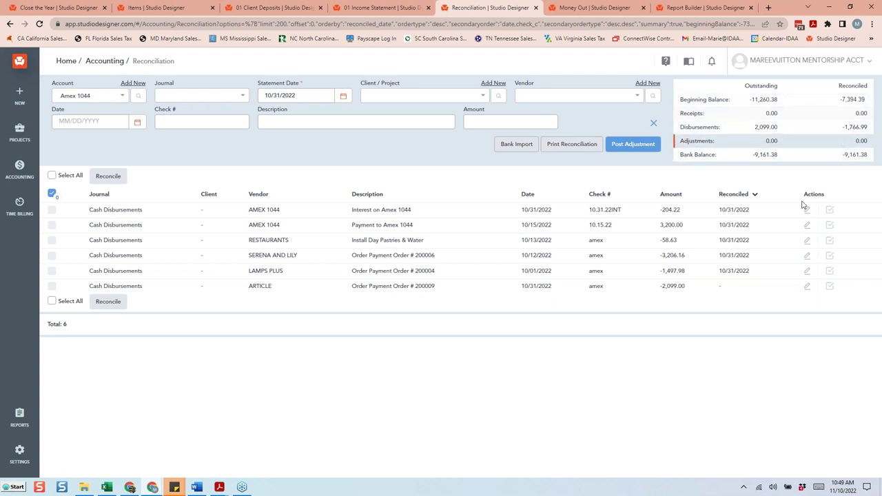
click(830, 212)
click(830, 225)
click(831, 210)
click(830, 211)
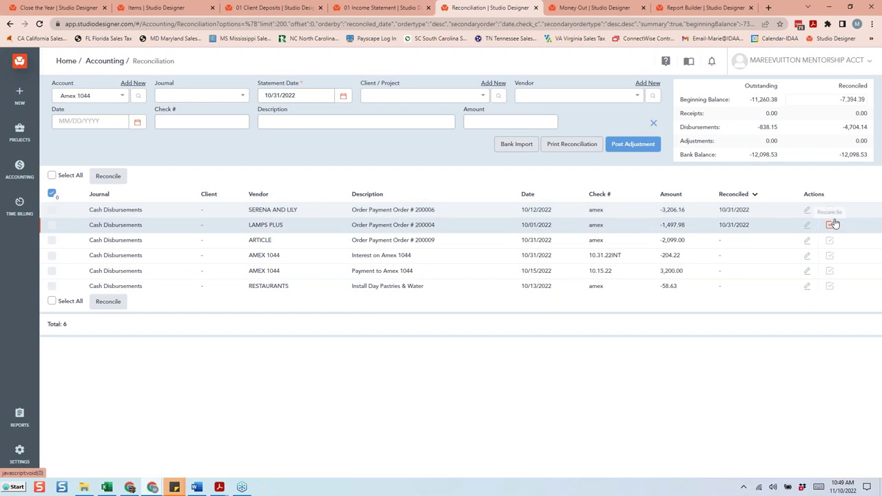
click(830, 211)
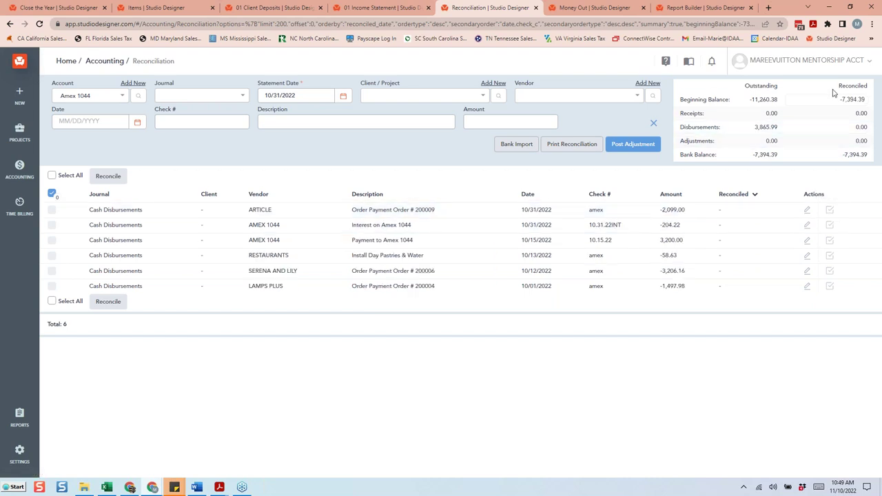
Step: Highlight the reconciled beginning balance for Amex 1044, and view the 5050 Vendor Deposits legacy report before closing it
double_click(858, 101)
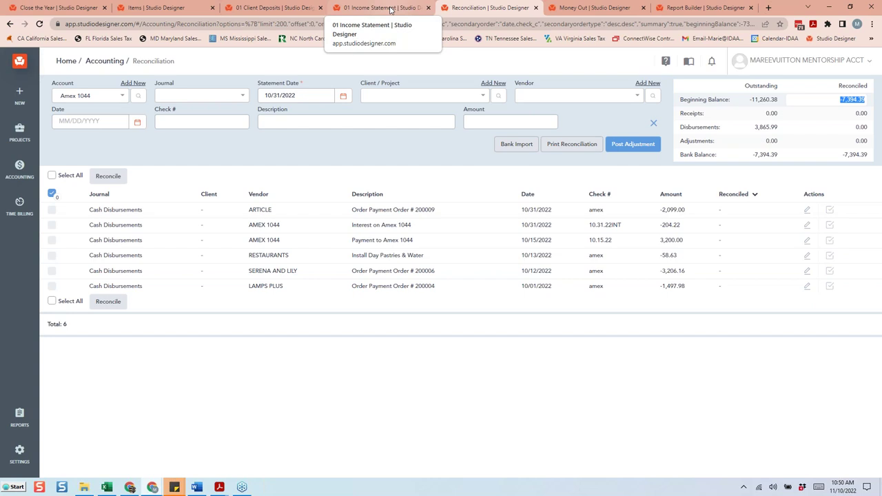
click(387, 8)
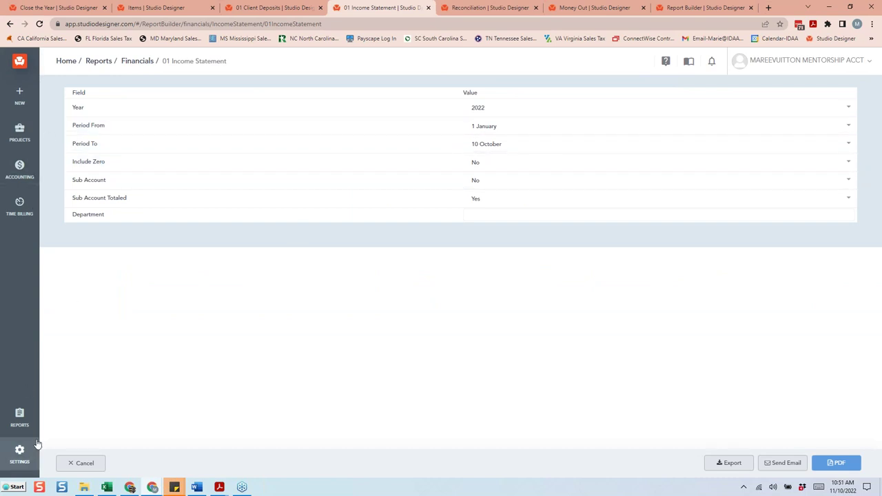
click(15, 421)
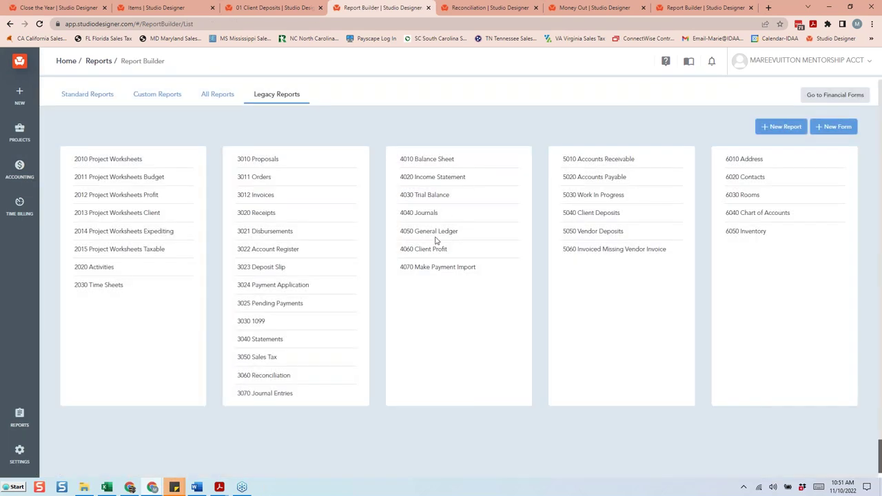
click(608, 234)
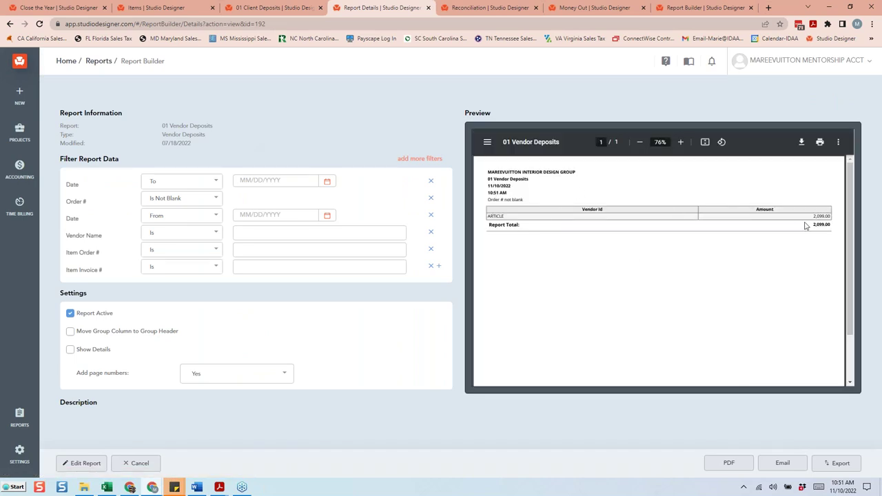
click(126, 463)
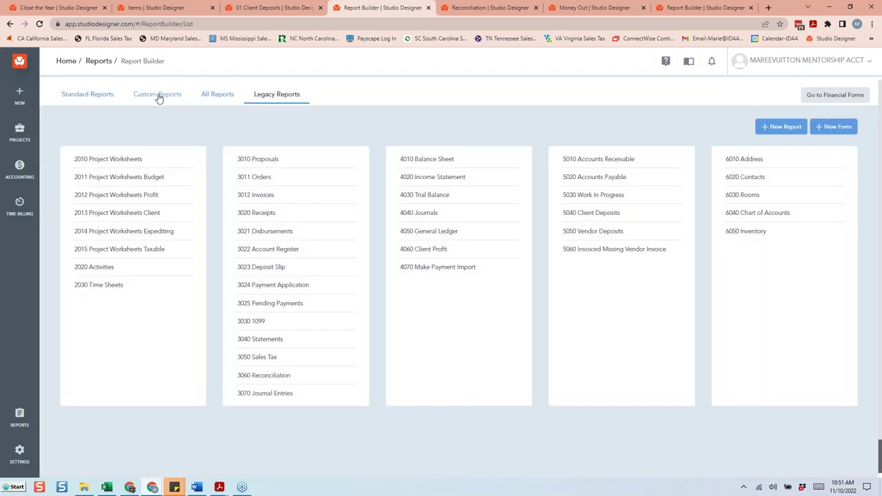
Step: Open the custom report Vendor Deposit w PO & Client for editing and generate its preview
click(157, 94)
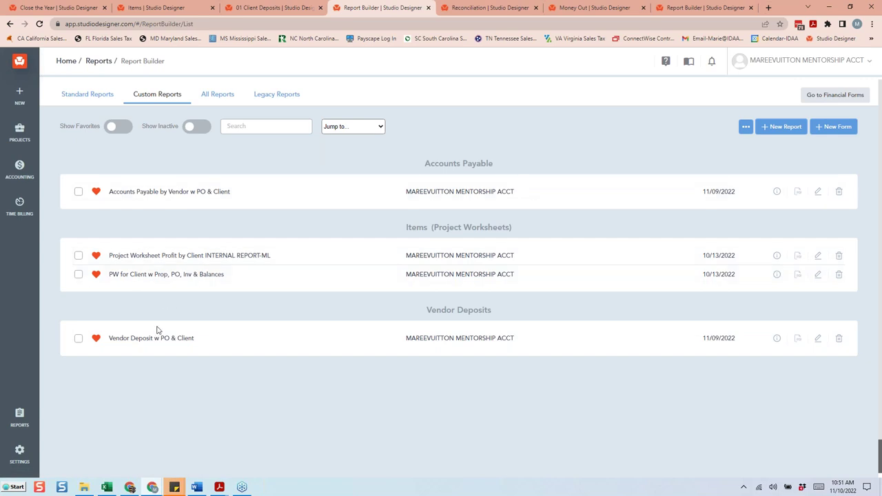
click(818, 338)
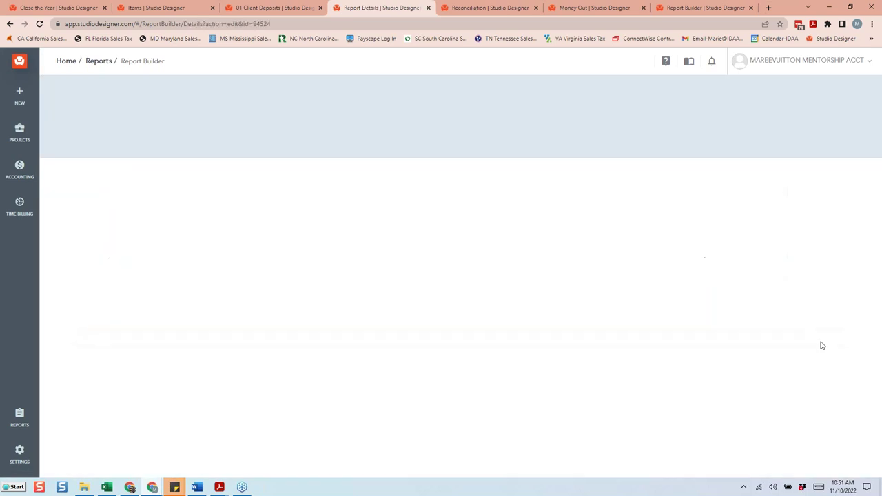
click(217, 111)
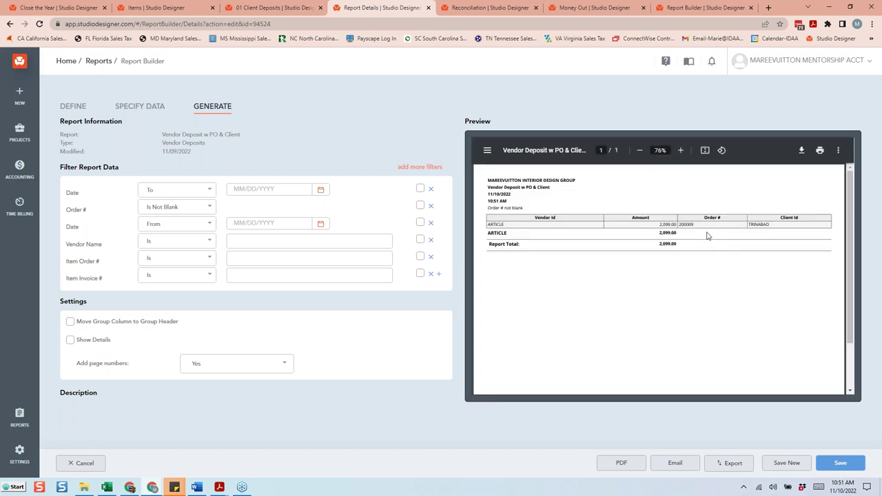
Step: Look up order 200009 from the vendor deposit report in the project items list, with the client filter cleared
click(500, 8)
click(587, 8)
mouse_move(20, 132)
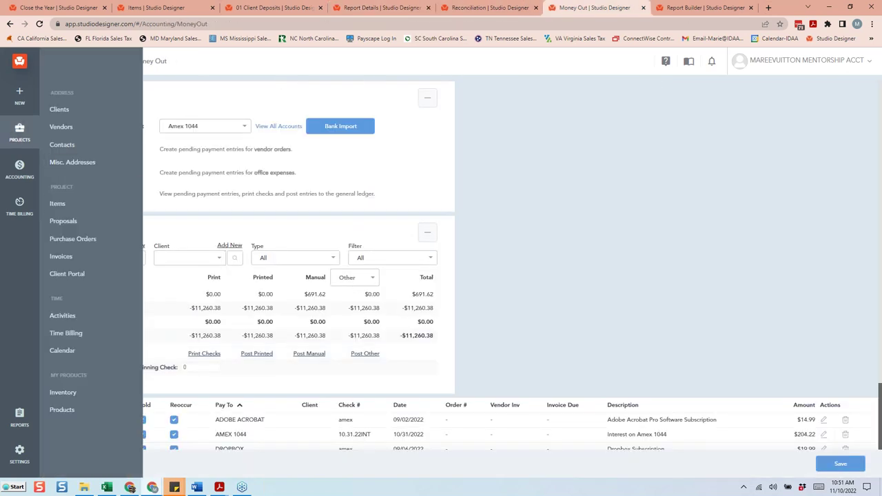
click(69, 205)
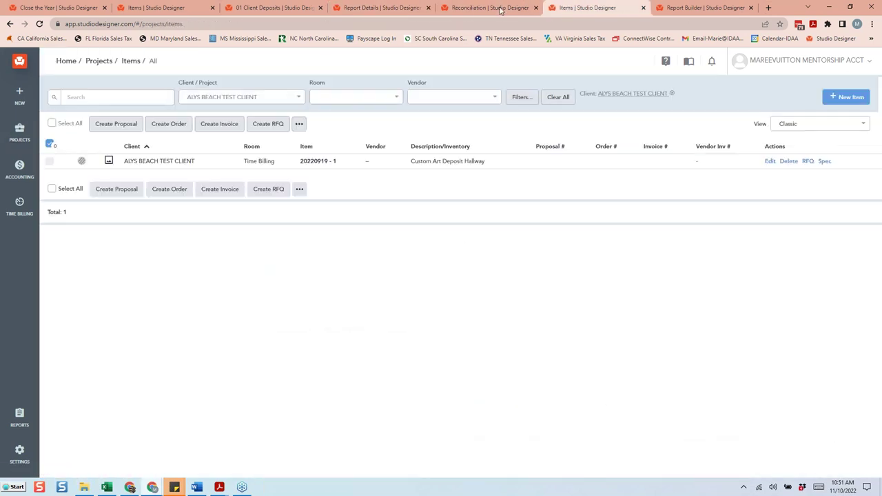
click(408, 7)
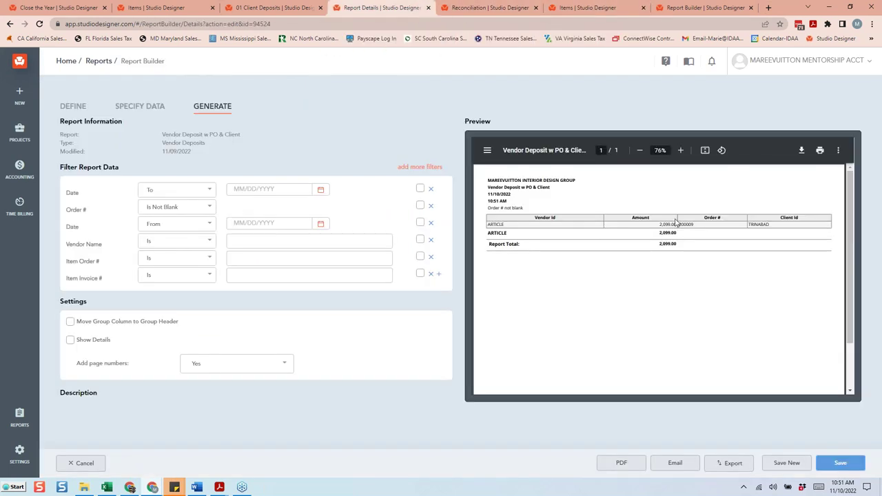
click(572, 8)
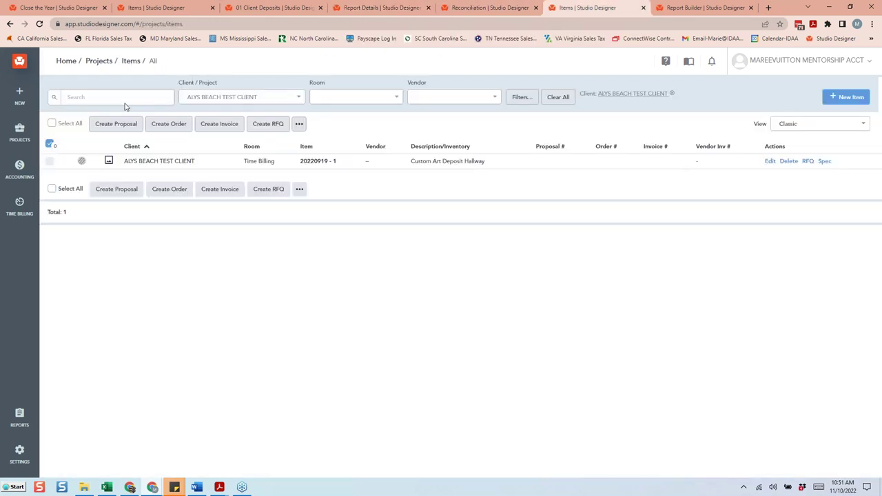
click(118, 97)
text(2000)
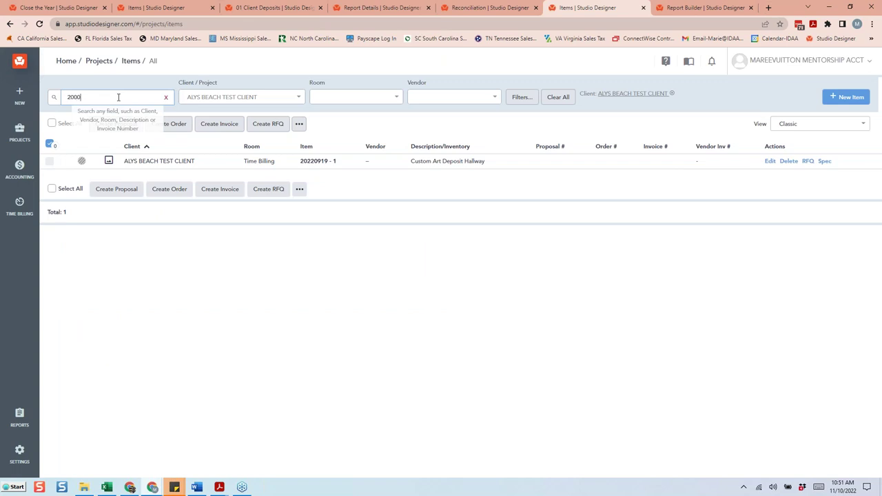
text(09)
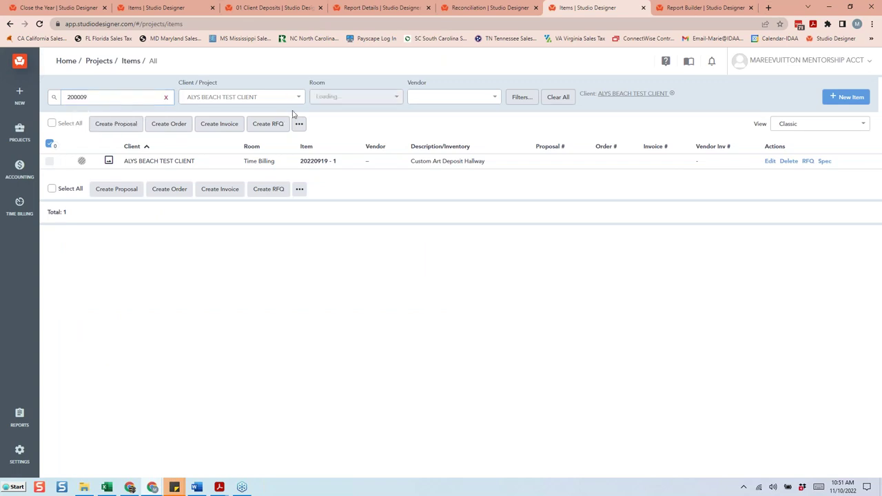
click(290, 97)
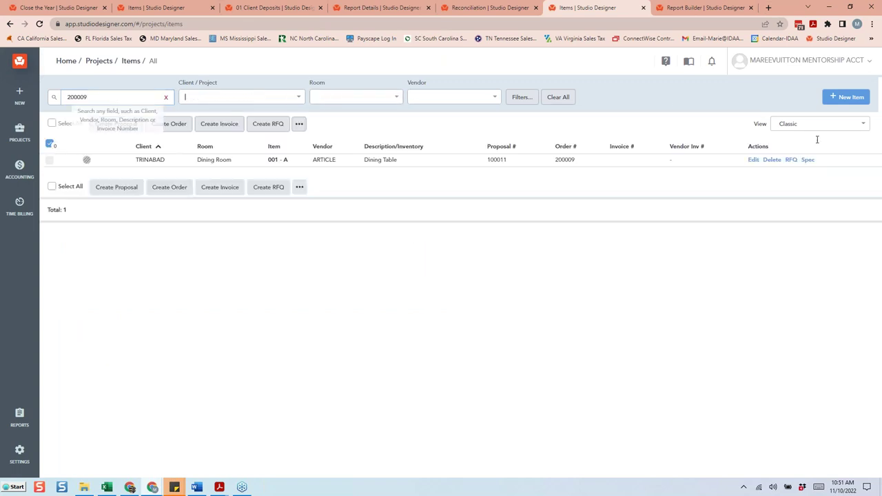
Step: Change the items list view to Items Details for the dining table order
click(799, 128)
scroll(793, 159, up, 4)
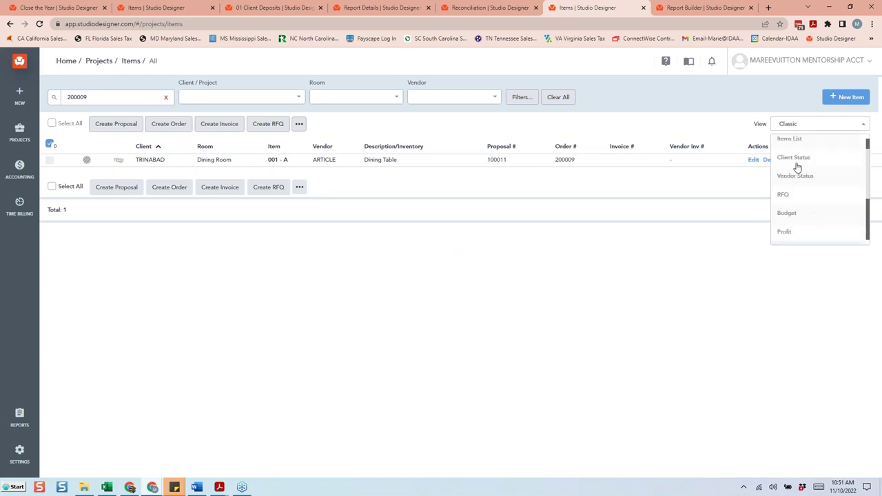
click(799, 144)
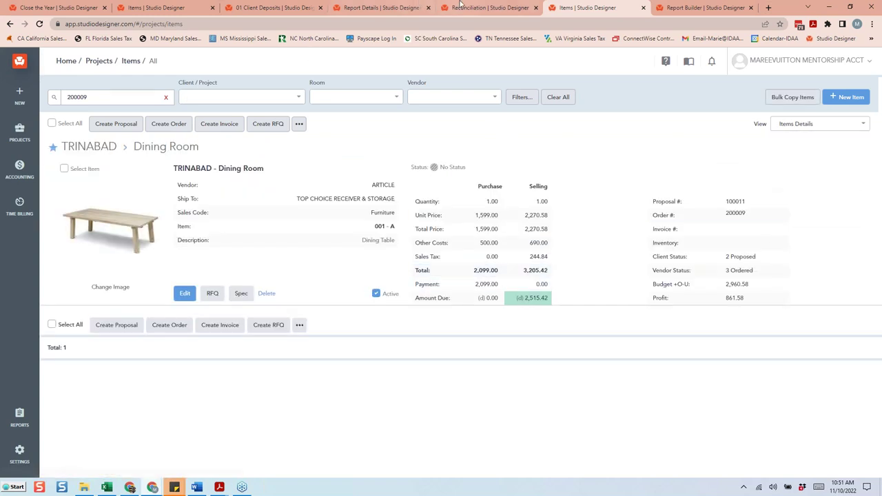
Step: Return to the Vendor Deposit w PO & Client report and add Item Vendor Description to the body of its specified data
click(377, 9)
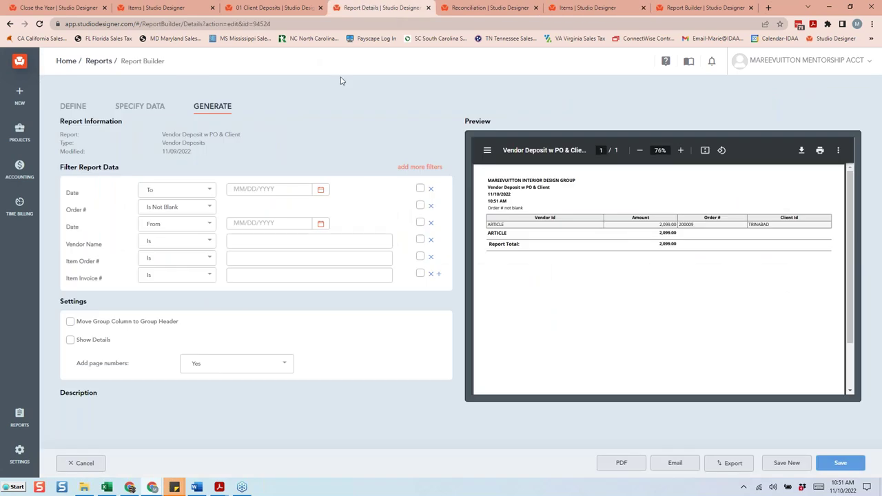
click(141, 108)
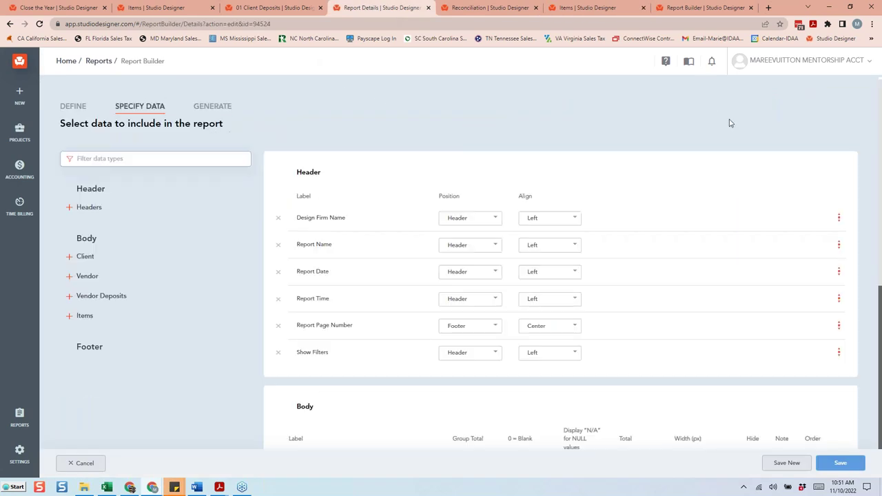
scroll(734, 145, down, 3)
scroll(741, 157, down, 1)
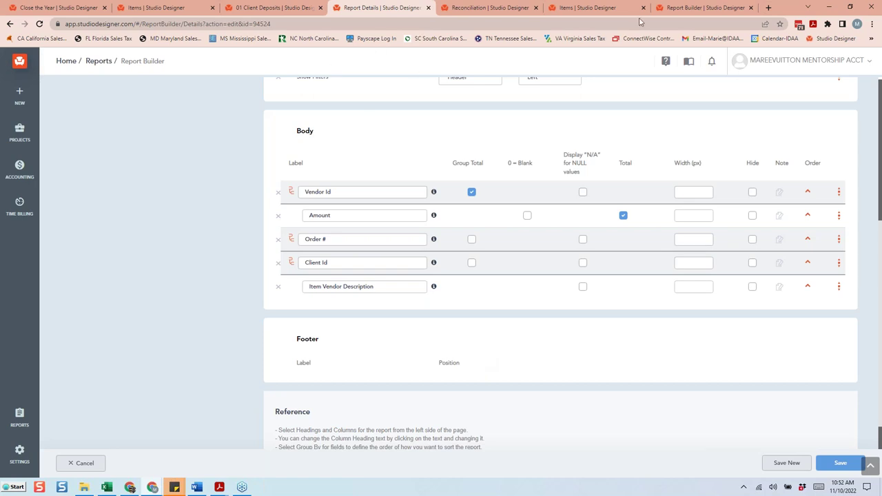
Step: Set the statement date of the Amex 1044 reconciliation to 10/19/2022
click(486, 7)
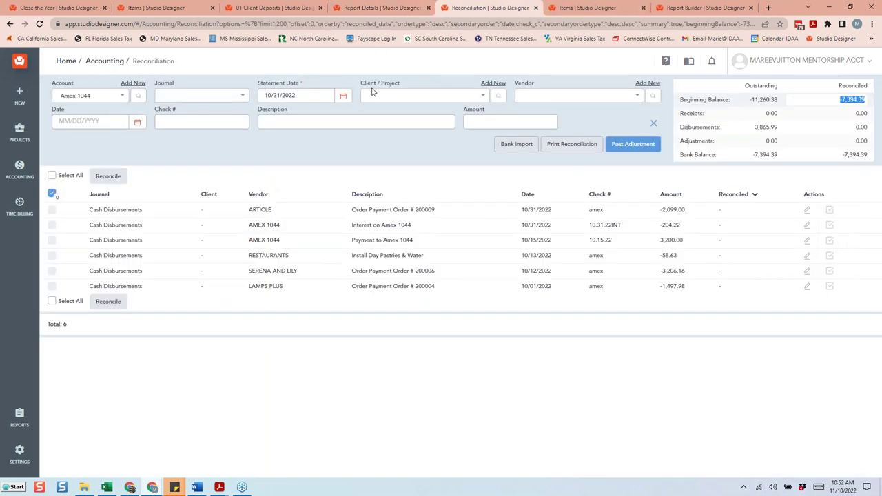
click(304, 97)
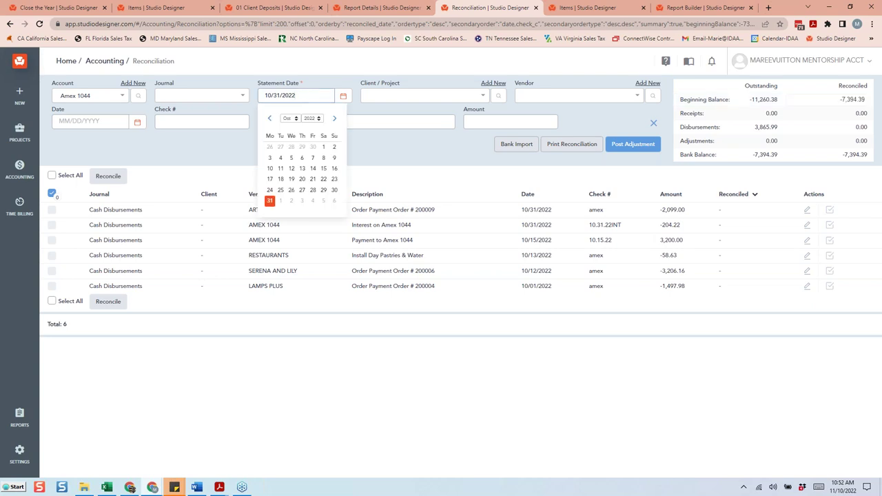
click(291, 179)
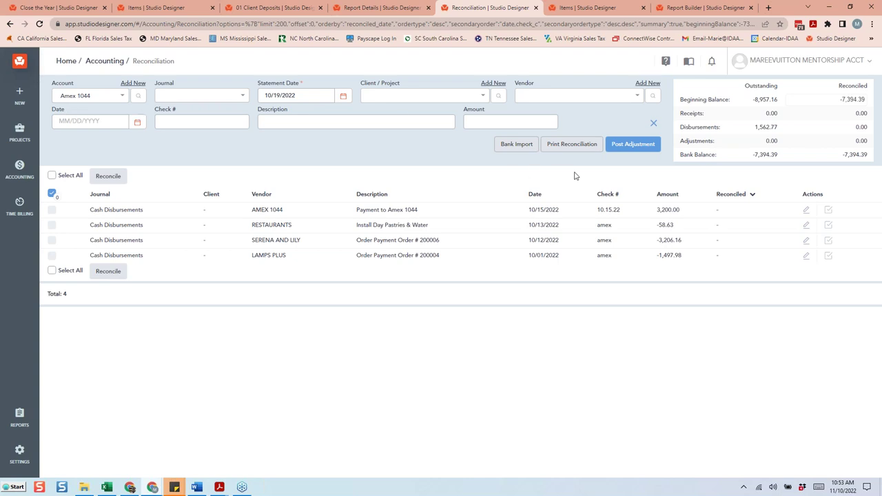
click(276, 95)
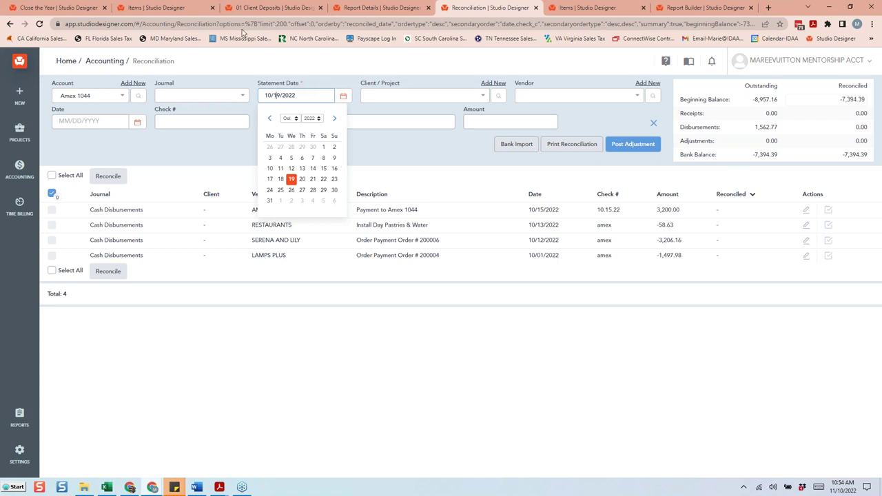
Step: Search the Studio Designer Knowledge Base for cash basis and look through the Accrual Basis vs Cash Basis article
click(689, 63)
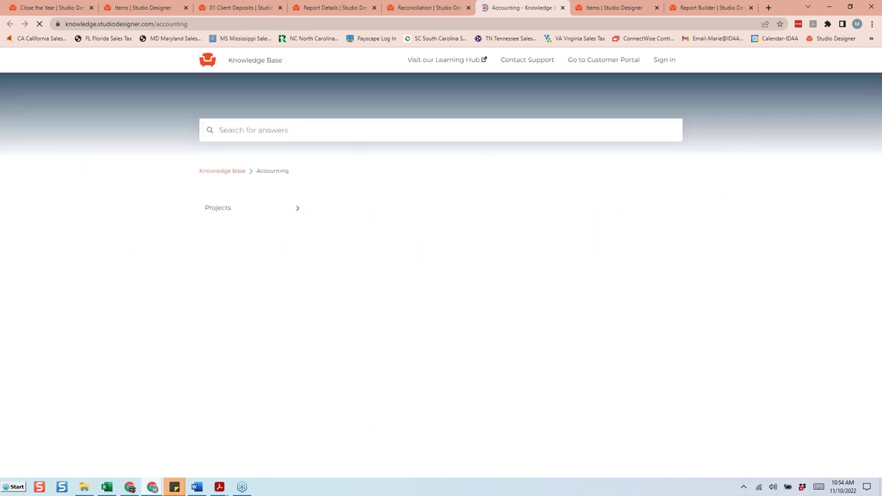
text(cas)
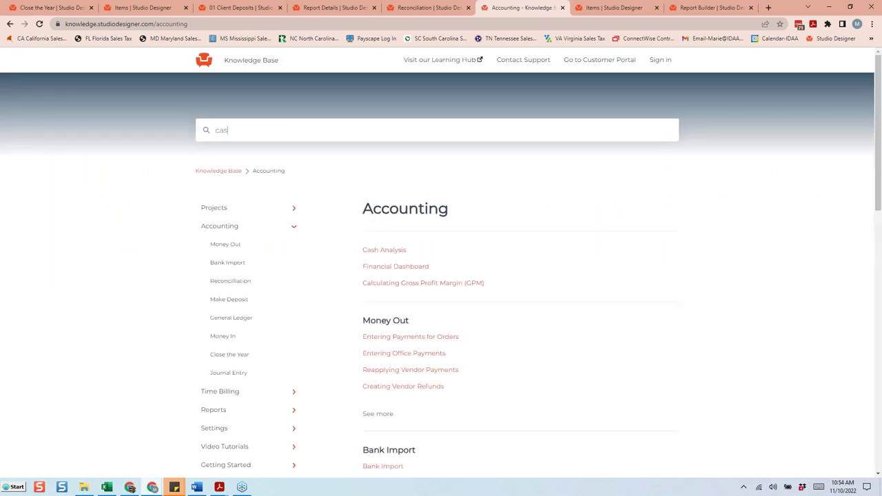
text(h basis)
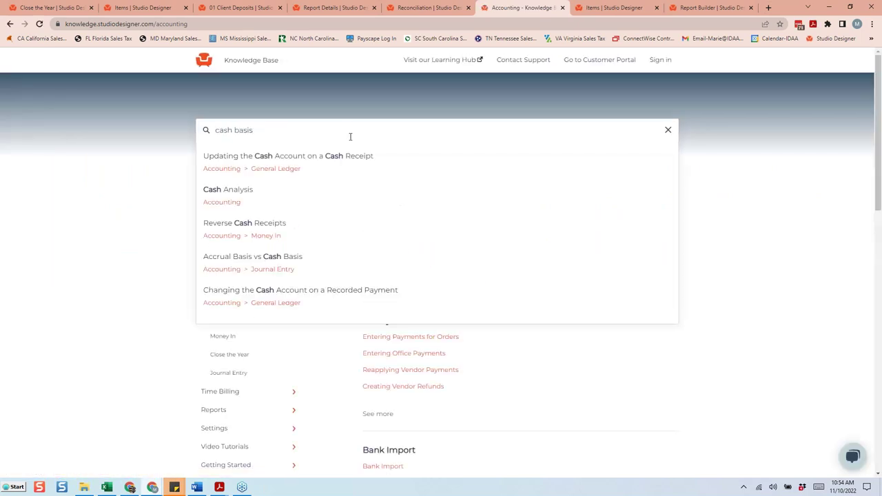
key(Down)
key(Return)
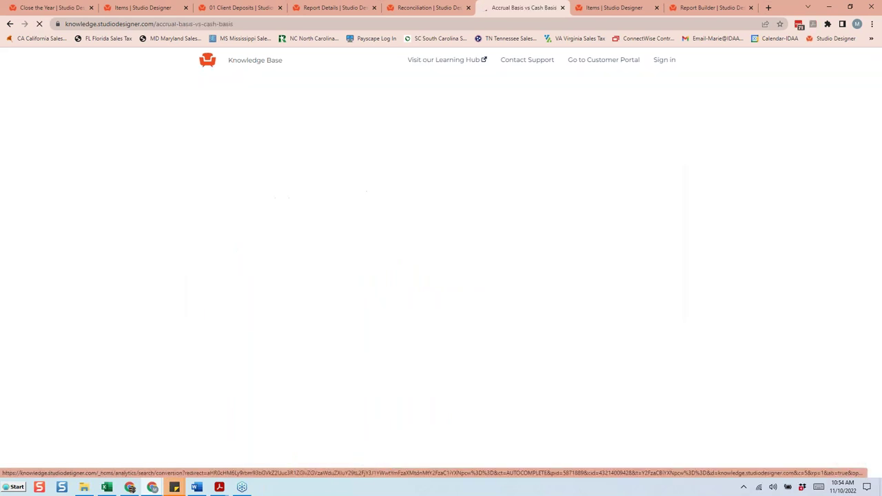
scroll(557, 262, down, 4)
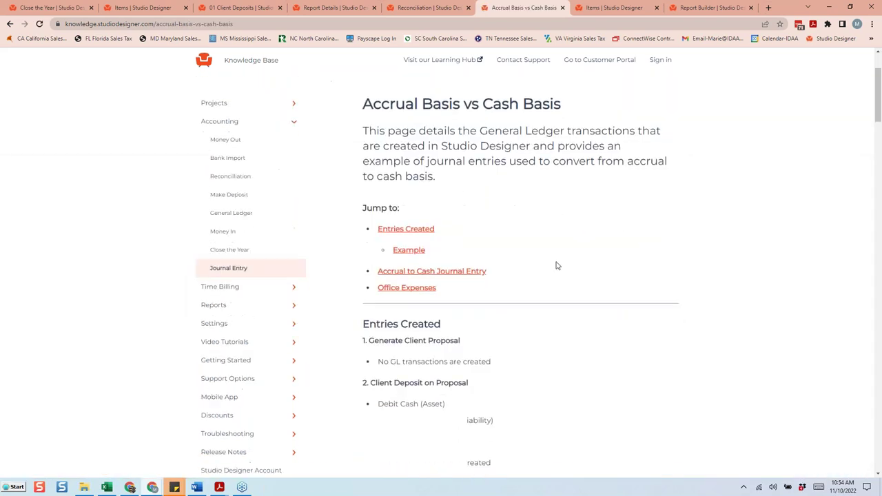
scroll(558, 263, down, 1)
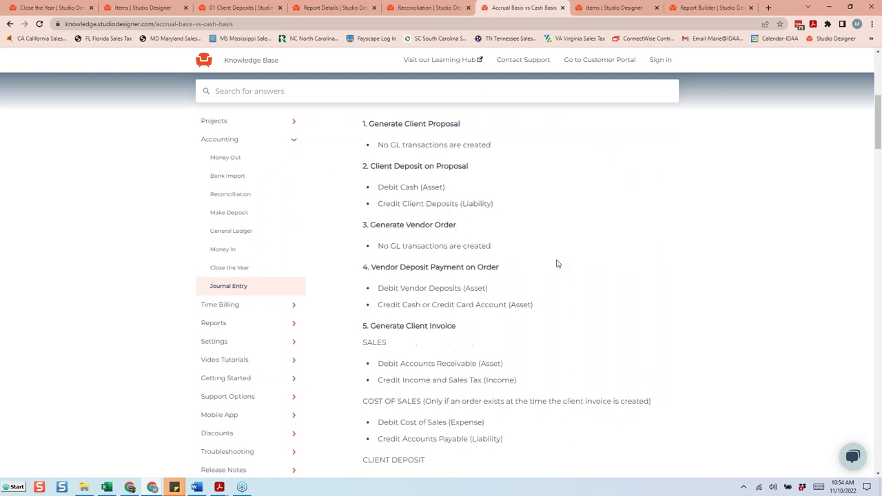
scroll(557, 262, up, 5)
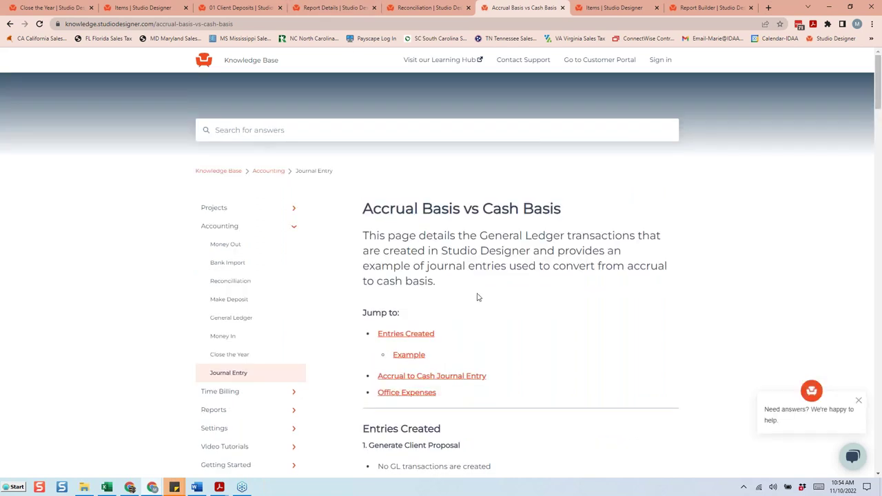